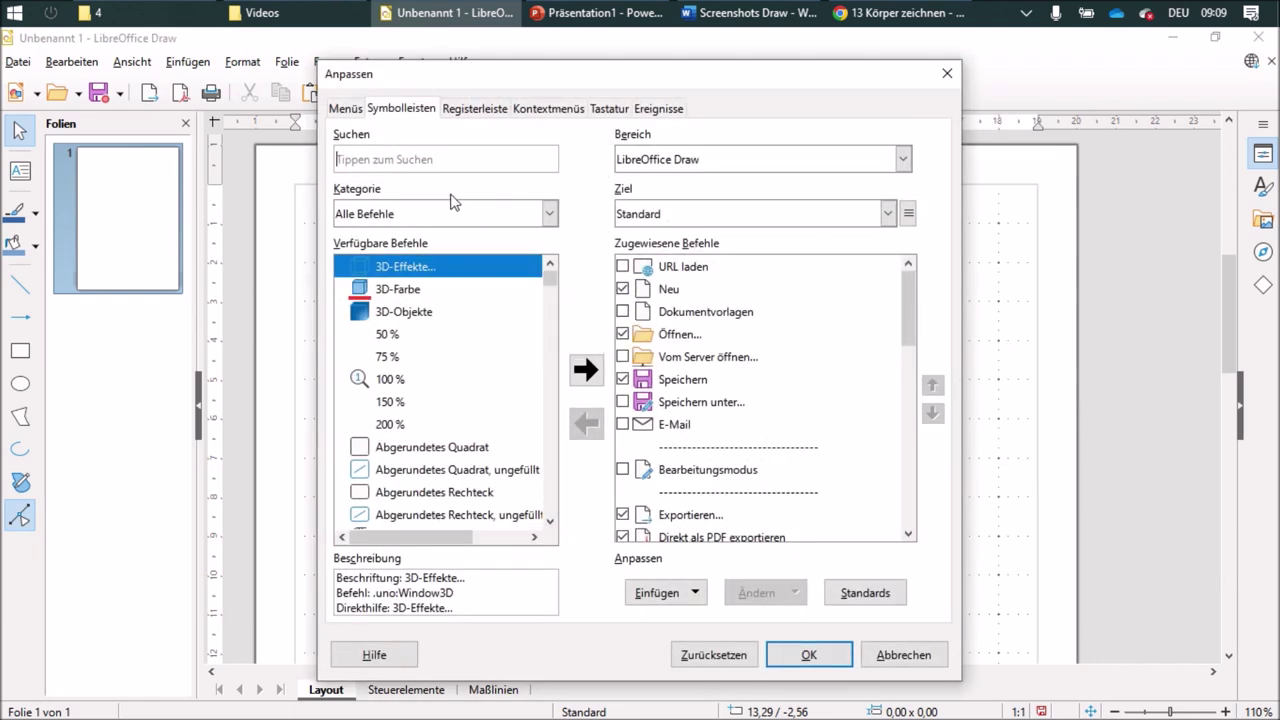
# Add the "Vertikal spiegeln" command to the Standard toolbar after "Ganz nach vorn"
pyautogui.write('verti')
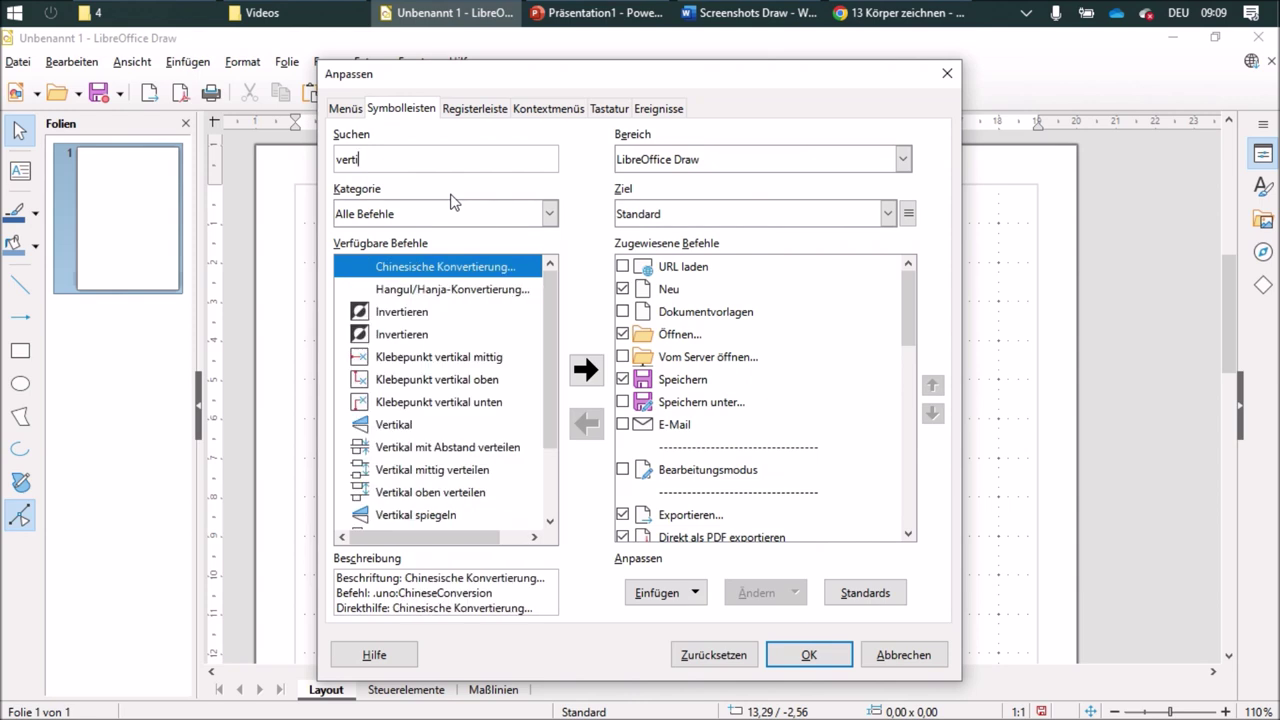
pyautogui.click(430, 514)
pyautogui.moveTo(907, 325); pyautogui.dragTo(905, 543)
pyautogui.click(728, 516)
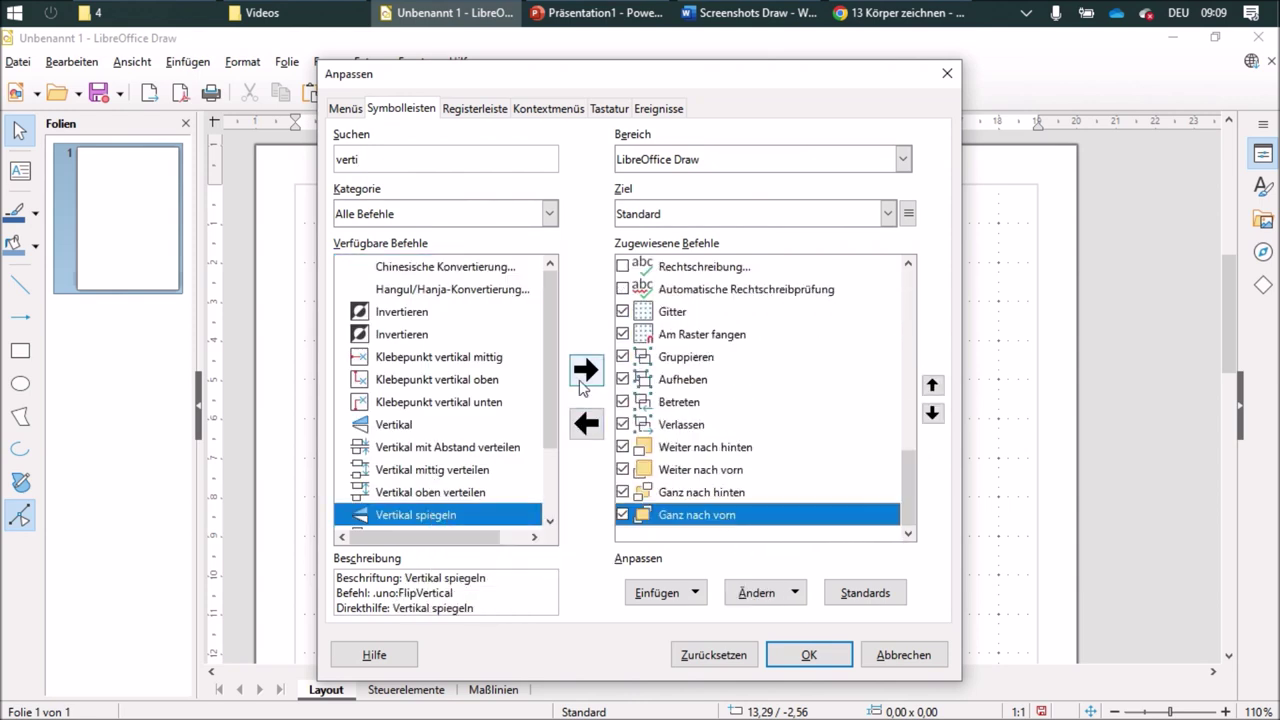
pyautogui.click(587, 371)
# Add the "Horizontal spiegeln" command after "Vertikal spiegeln" and apply the toolbar customisation
pyautogui.click(260, 165)
pyautogui.press('BackSpace')
pyautogui.write('hori')
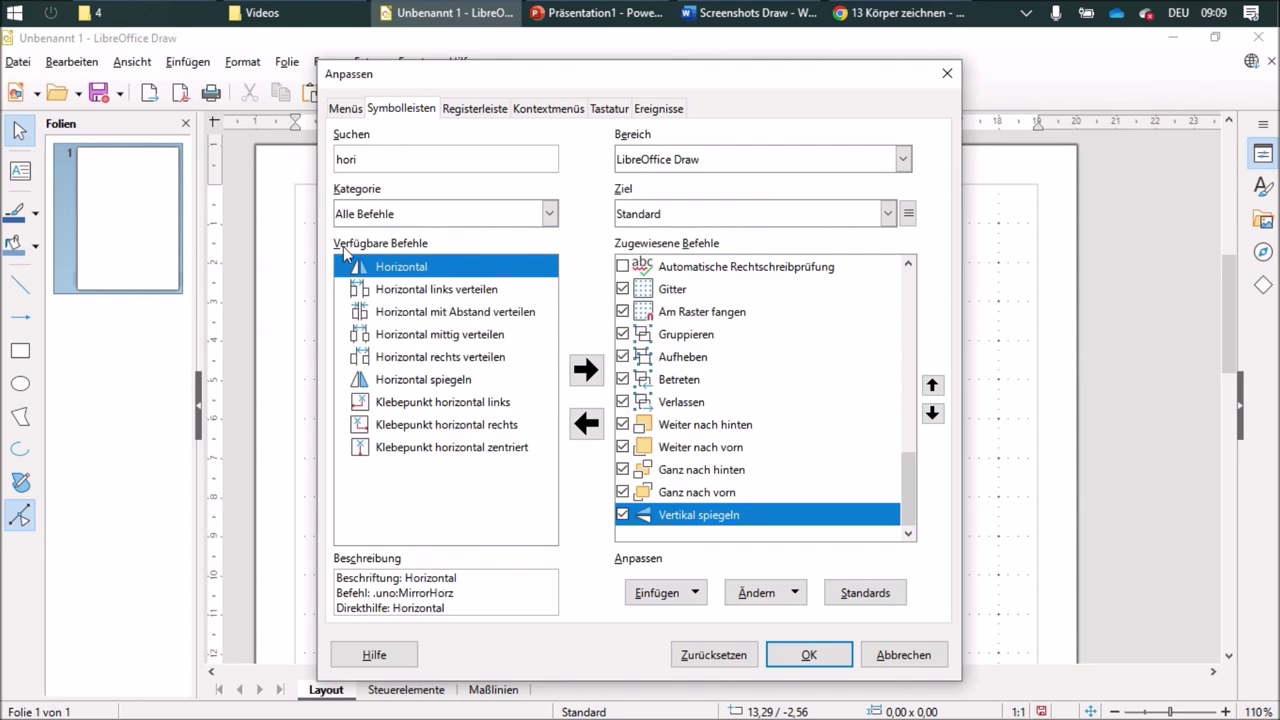
pyautogui.click(422, 381)
pyautogui.click(585, 370)
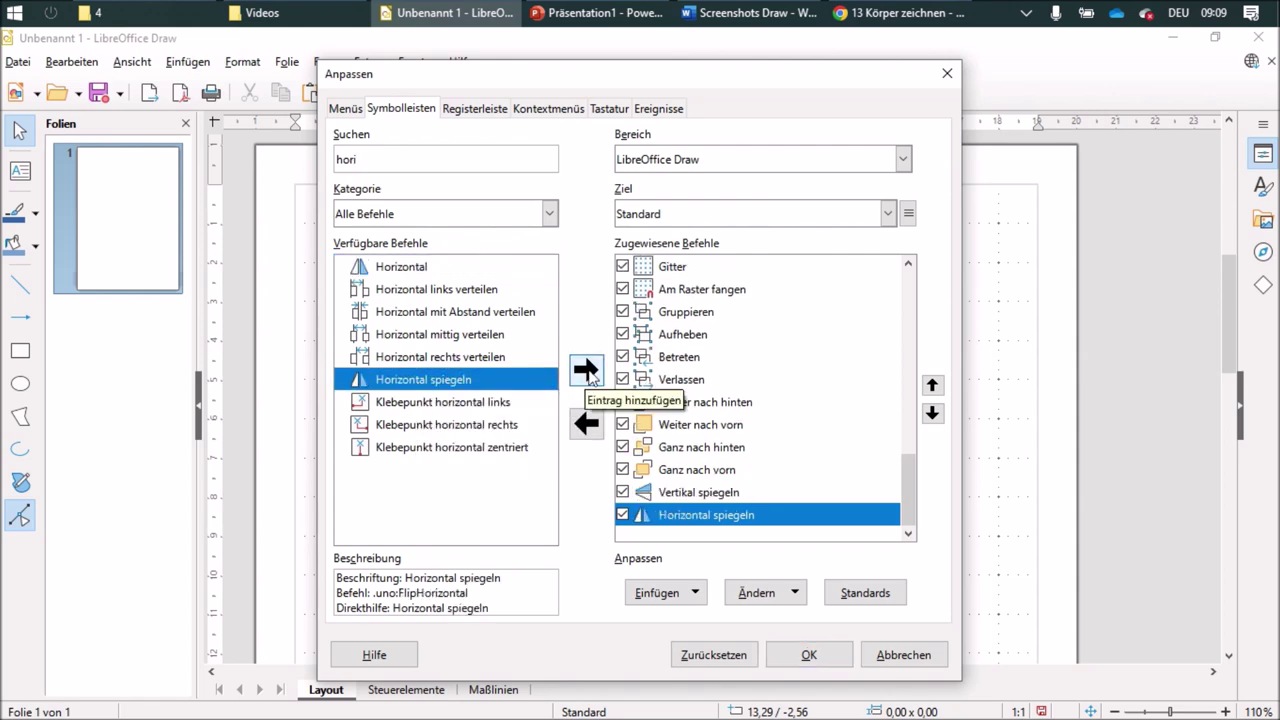
pyautogui.click(809, 655)
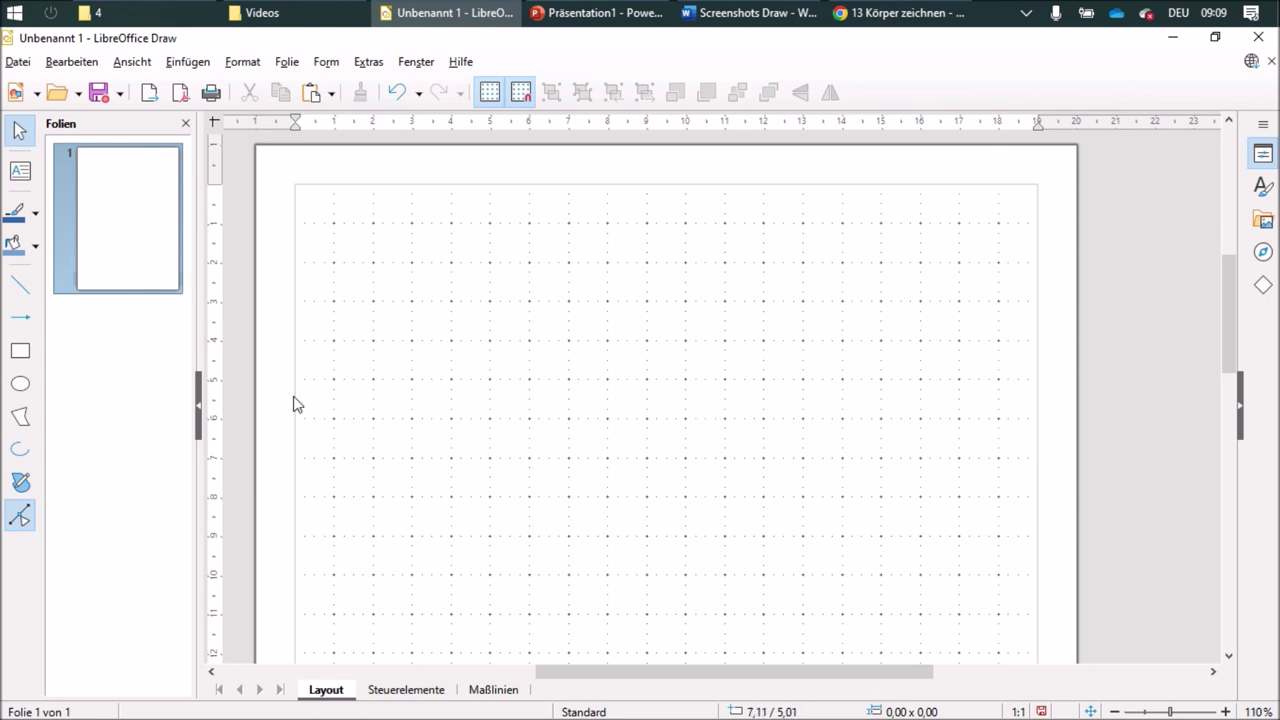
# Draw the upper half of a 2 cm circle as an arc at position X 5.00, Y 3.00 cm
pyautogui.click(20, 449)
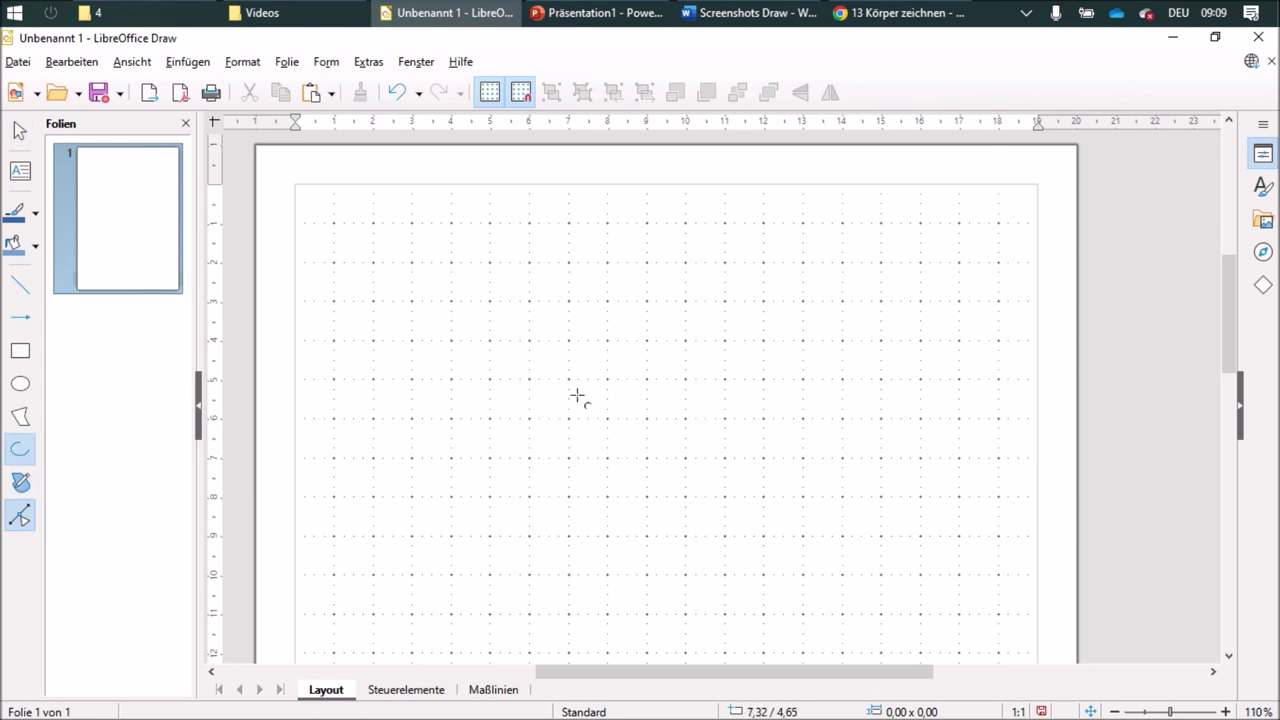
pyautogui.keyDown('ctrl'); pyautogui.scroll(3, 577, 400); pyautogui.keyUp('ctrl')
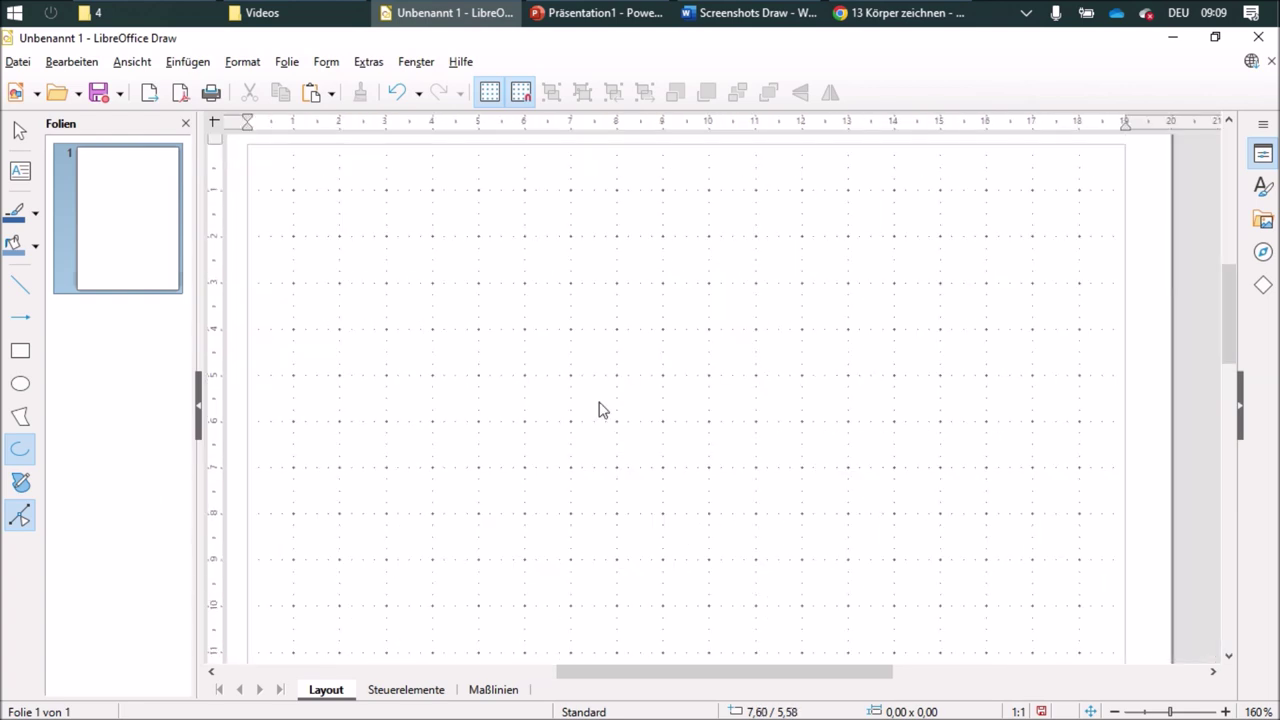
pyautogui.keyDown('ctrl'); pyautogui.scroll(-2, 600, 404); pyautogui.keyUp('ctrl')
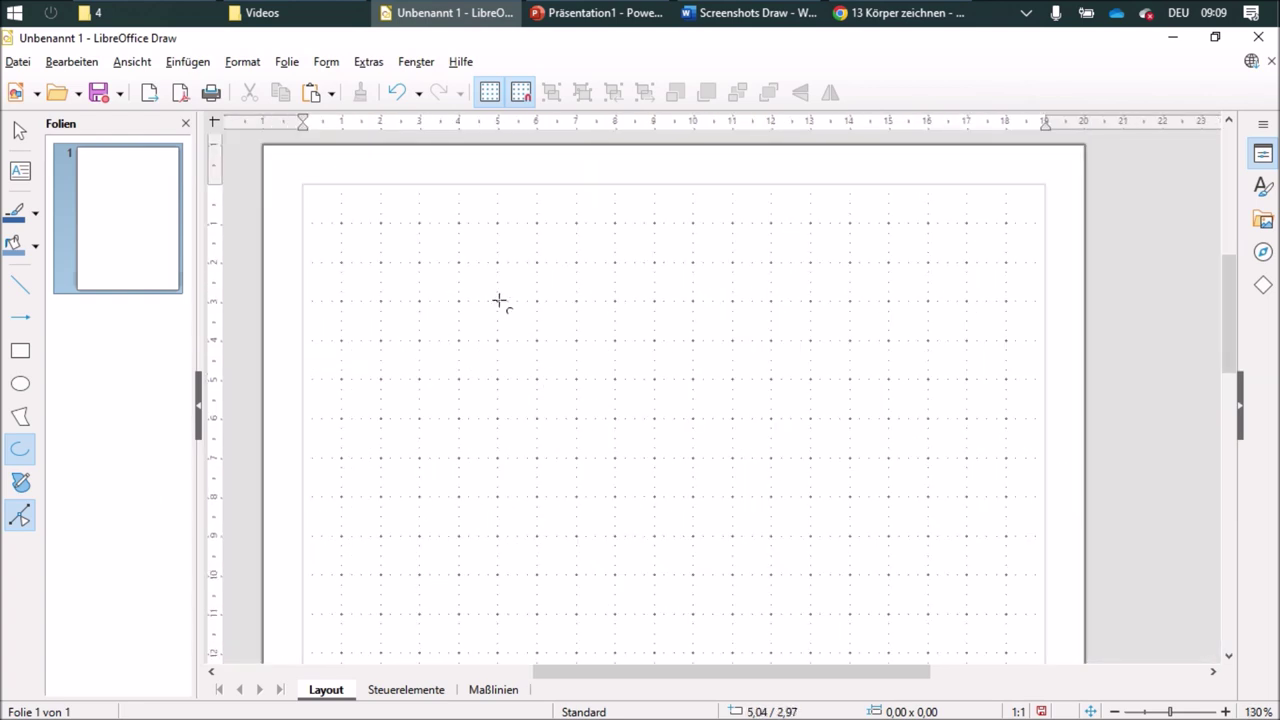
pyautogui.moveTo(497, 301); pyautogui.dragTo(573, 380)
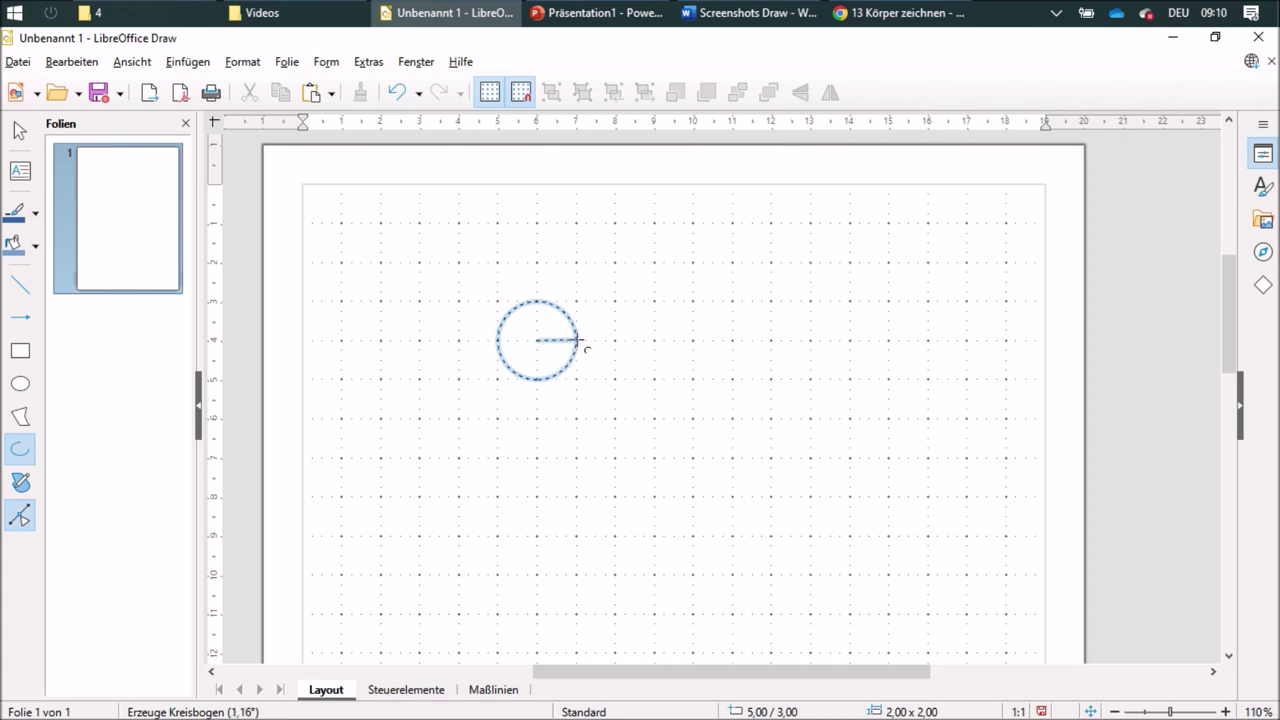
pyautogui.click(581, 340)
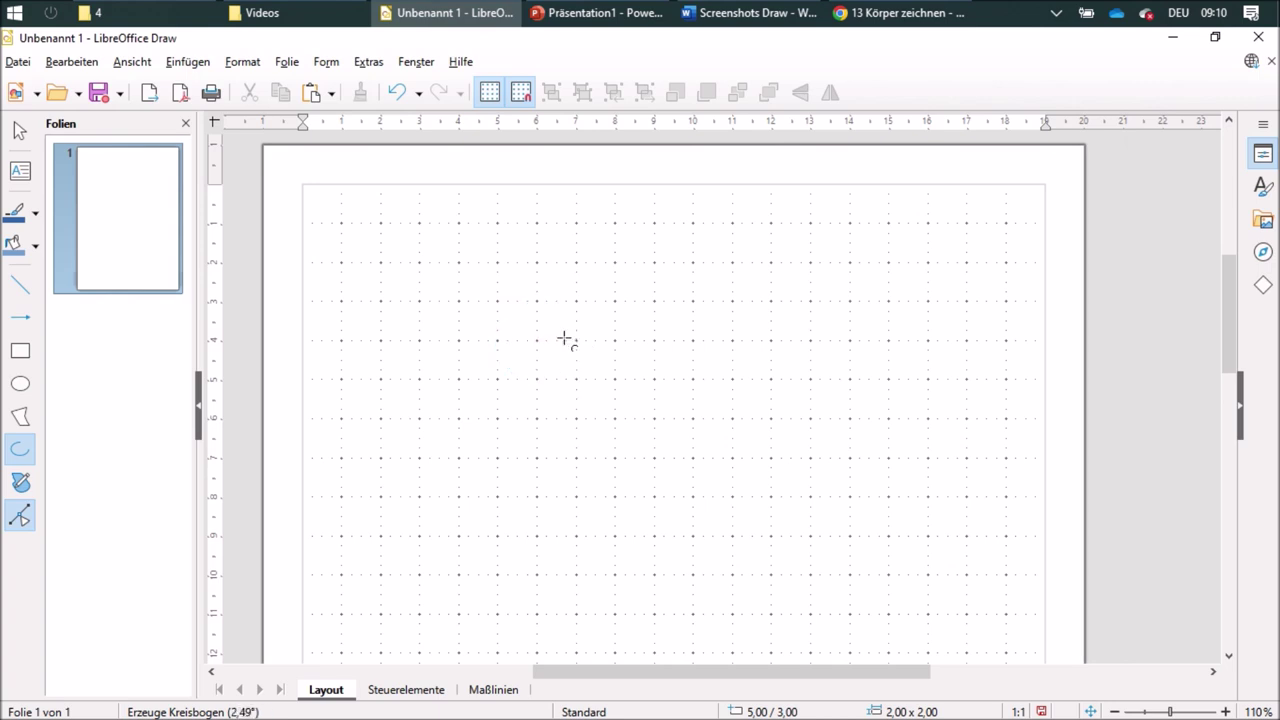
pyautogui.click(500, 340)
pyautogui.click(763, 368)
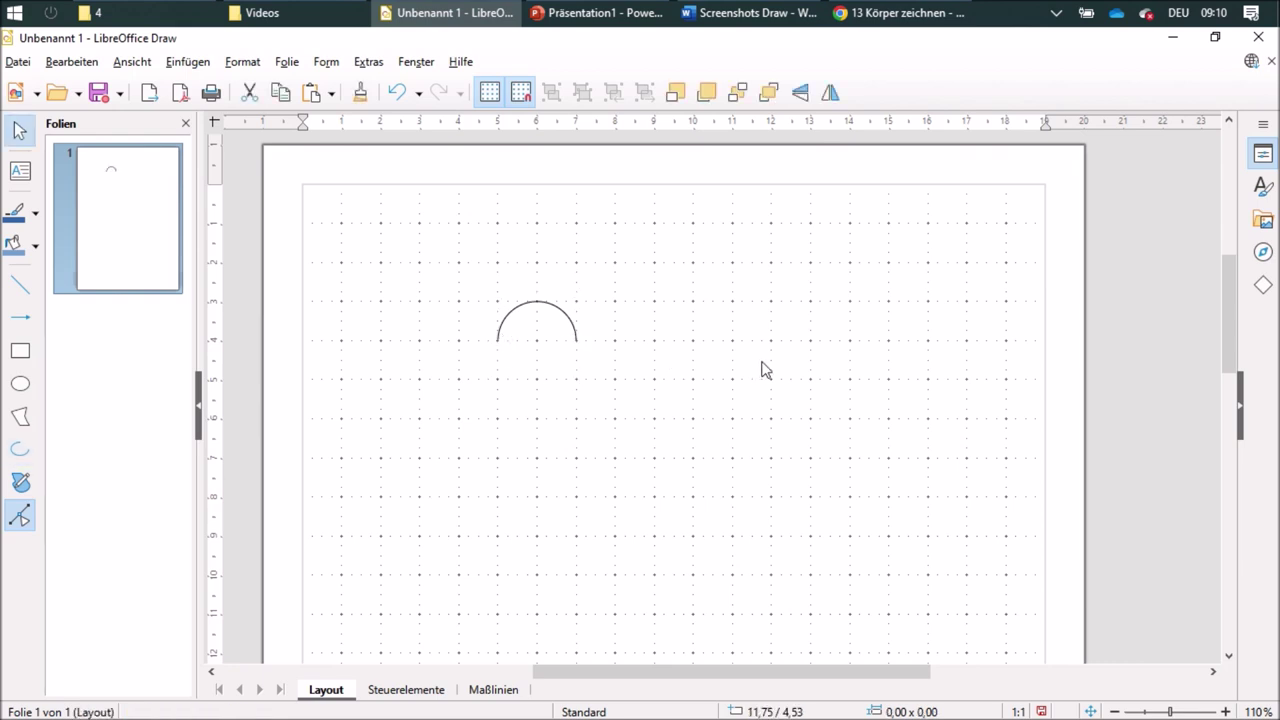
# Flatten the semicircular arc by setting its height to 0.50 cm
pyautogui.click(548, 302)
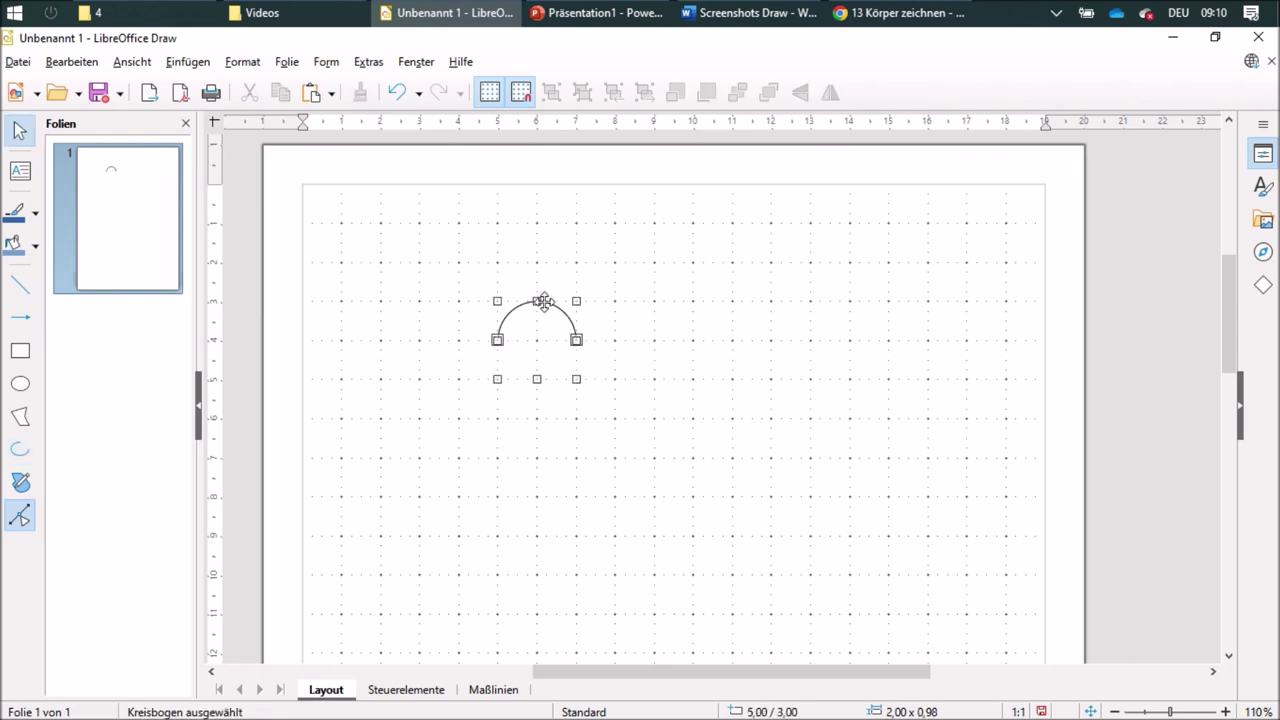
pyautogui.click(1263, 152)
pyautogui.scroll(-3, 1087, 516)
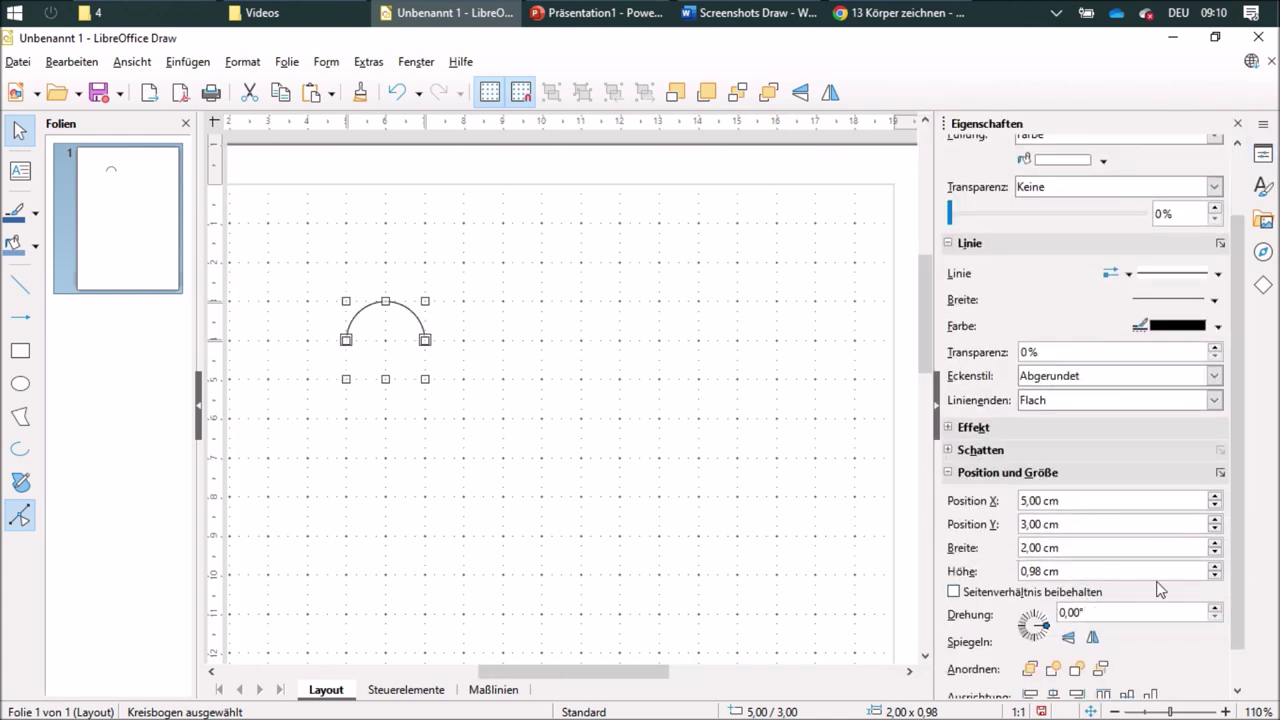
pyautogui.click(1215, 576)
pyautogui.click(1215, 576)
pyautogui.click(1215, 576)
pyautogui.click(1215, 576)
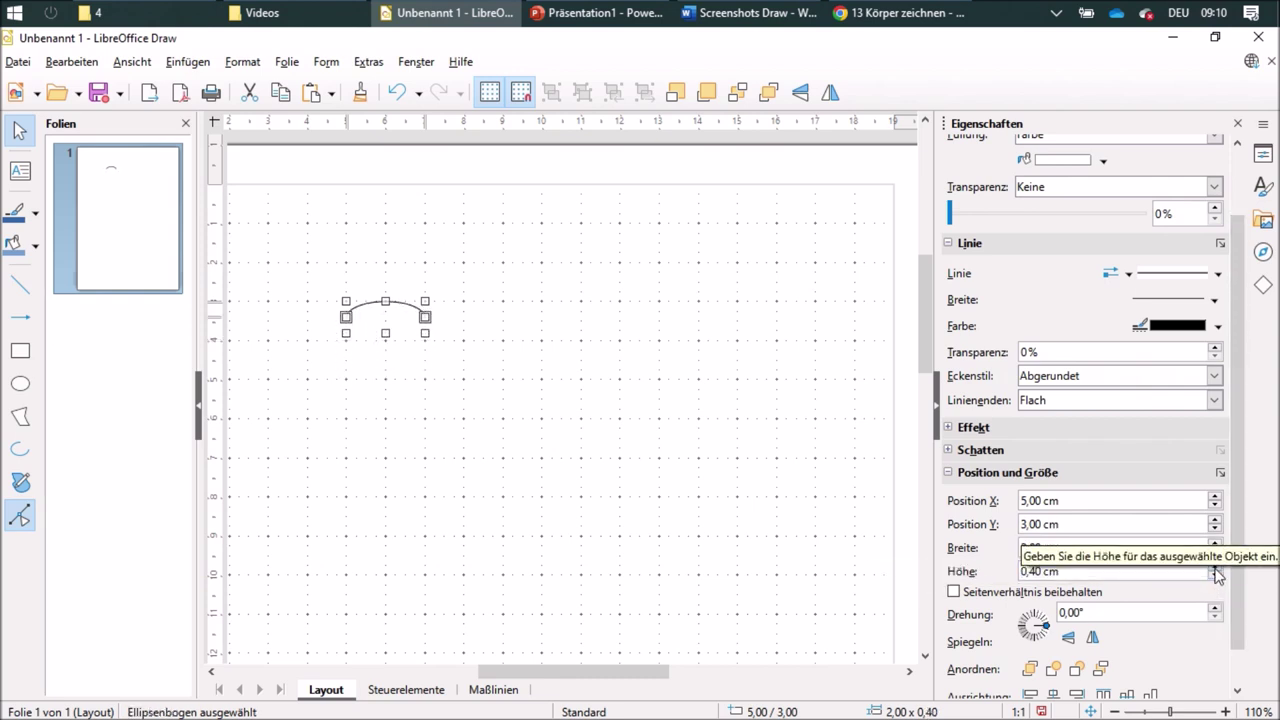
pyautogui.click(666, 458)
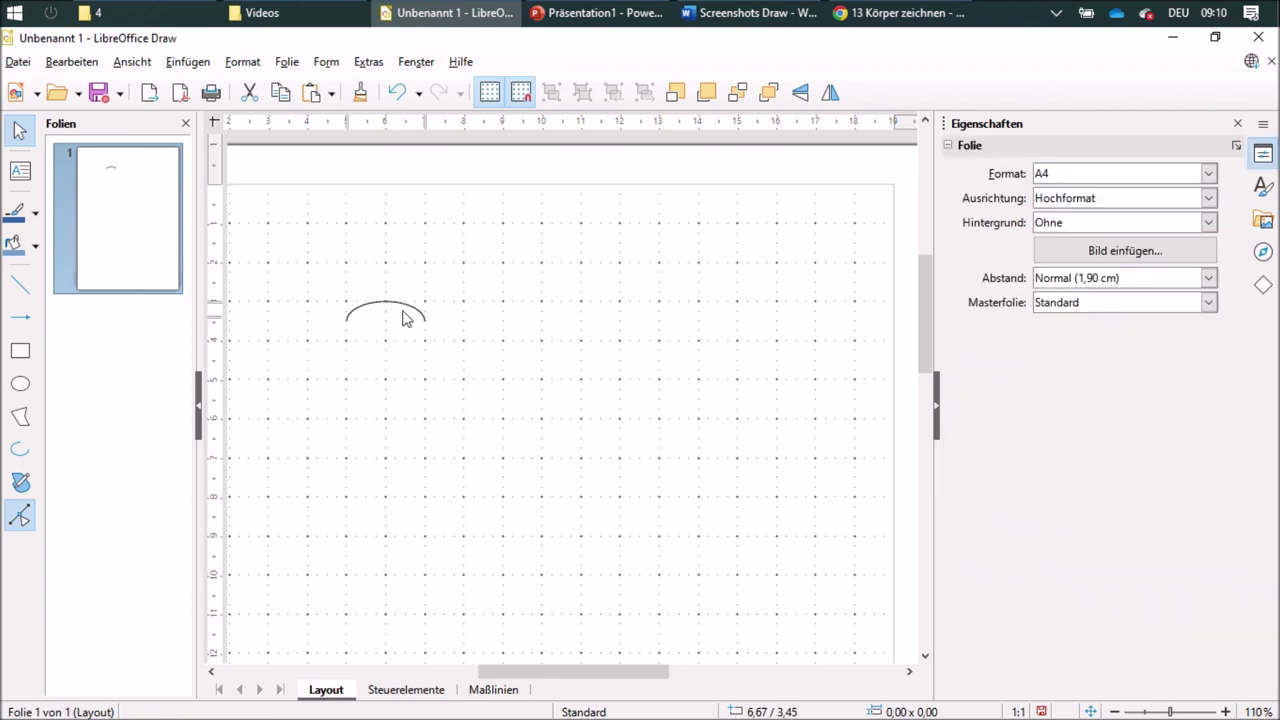
# Move the flattened arc down to Y 3.50 cm and duplicate it, with one arc at X 5.00 cm and one at X 8.50 cm
pyautogui.moveTo(400, 304); pyautogui.dragTo(551, 340)
pyautogui.click(566, 429)
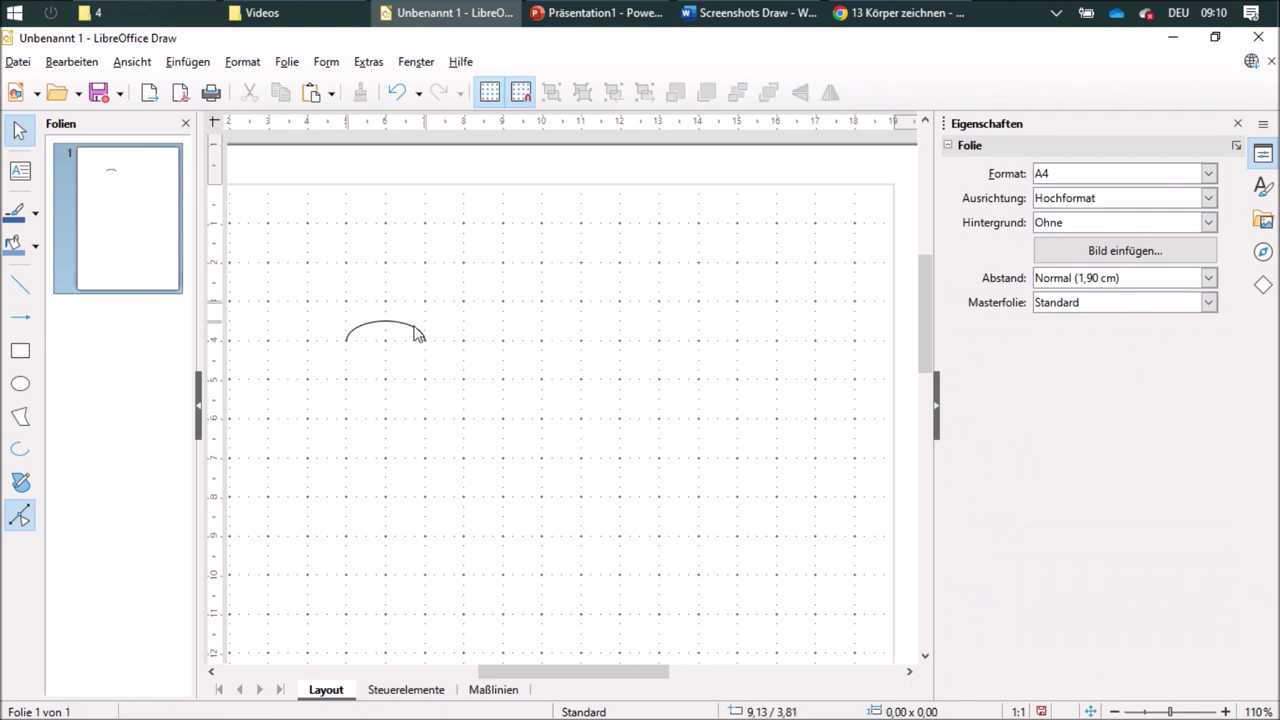
pyautogui.moveTo(393, 323); pyautogui.dragTo(528, 323)
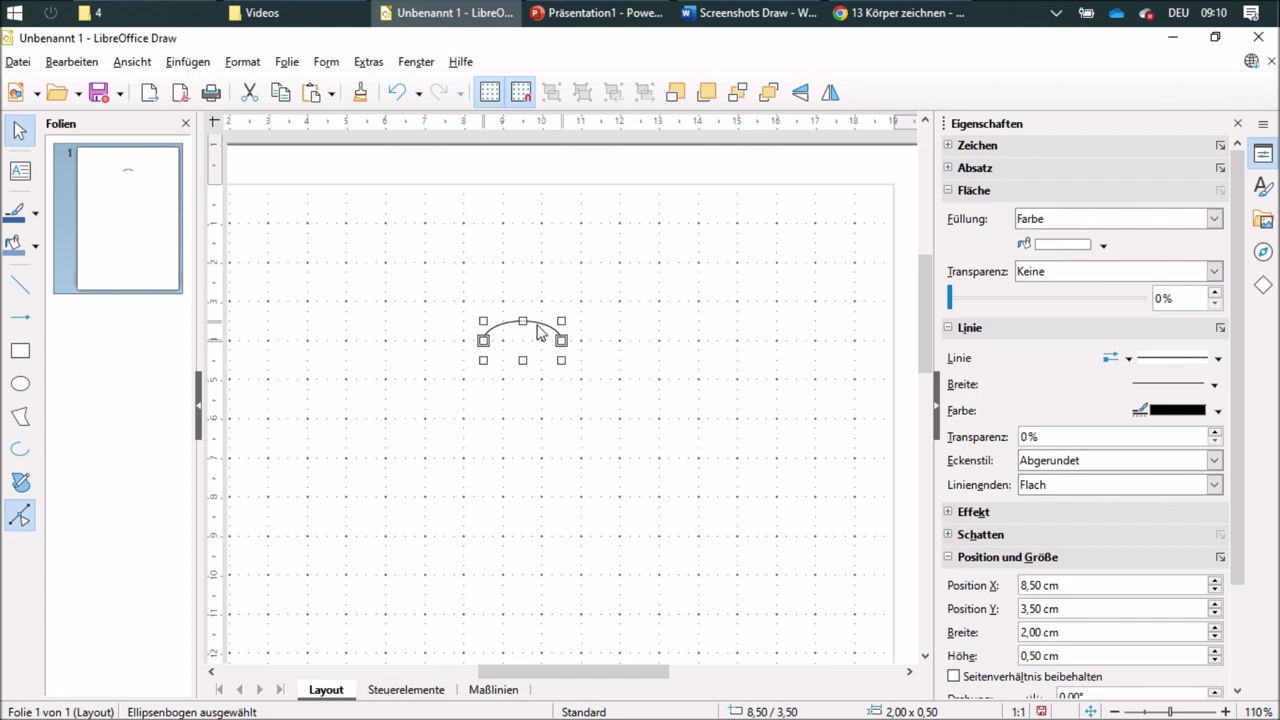
pyautogui.moveTo(543, 333); pyautogui.dragTo(400, 324)
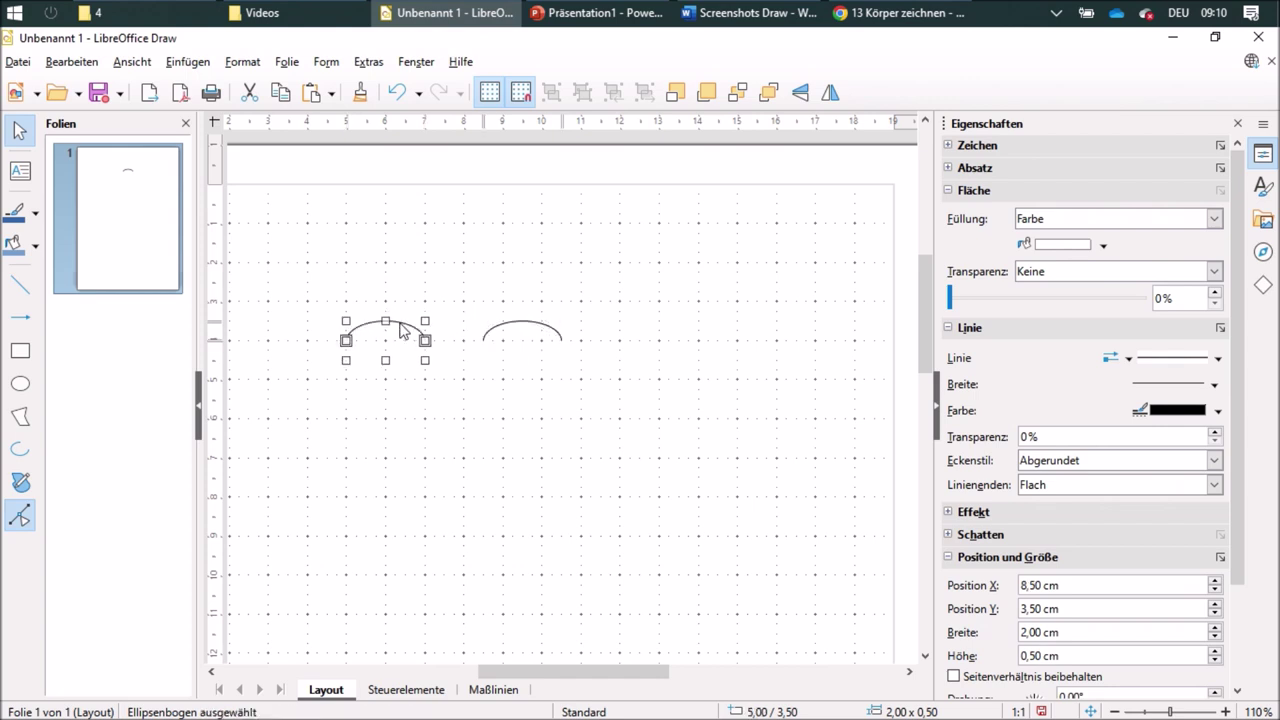
# Flip the arc at X 8.50 cm vertically and move it beneath the other arc to close an ellipse
pyautogui.click(560, 336)
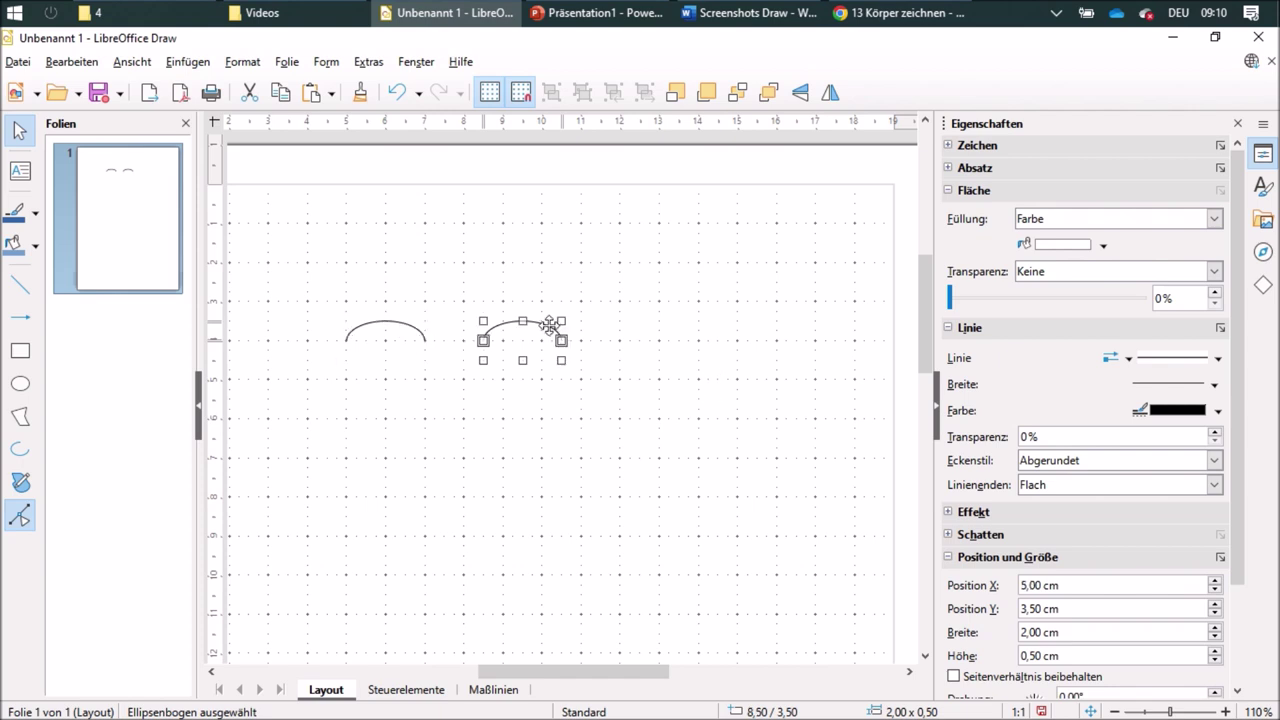
pyautogui.click(800, 92)
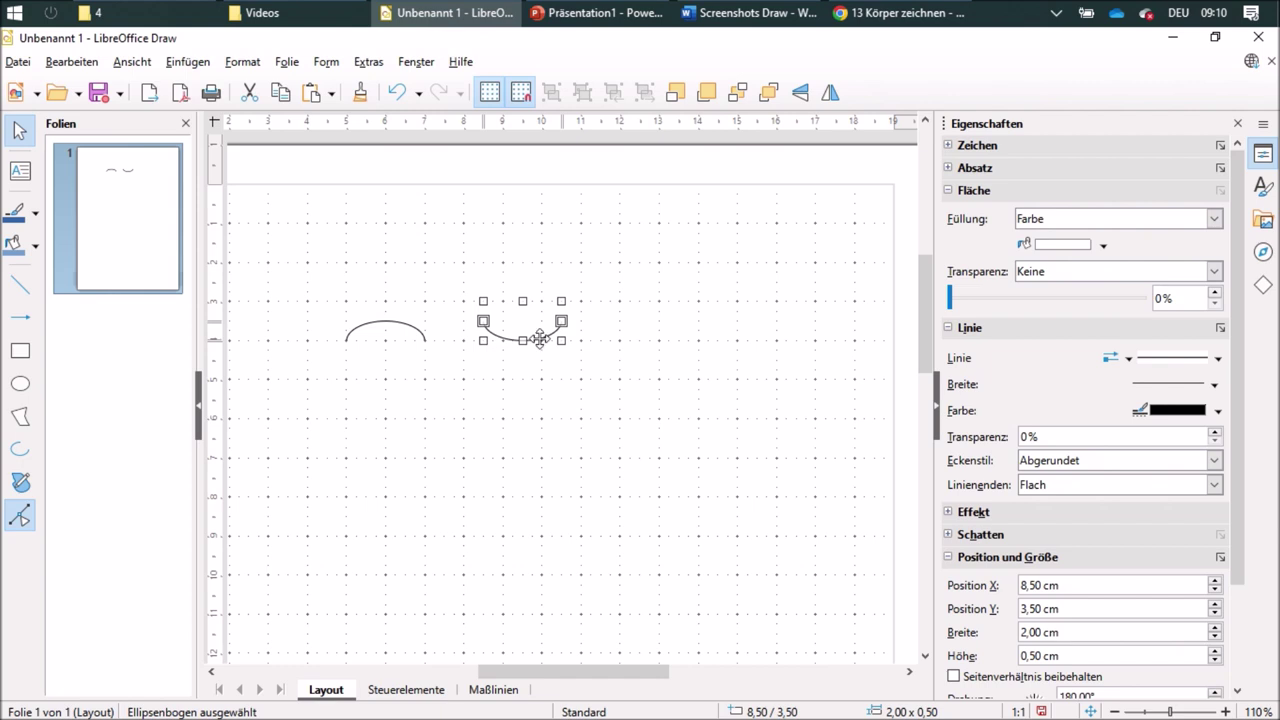
pyautogui.moveTo(540, 338); pyautogui.dragTo(402, 364)
pyautogui.click(517, 388)
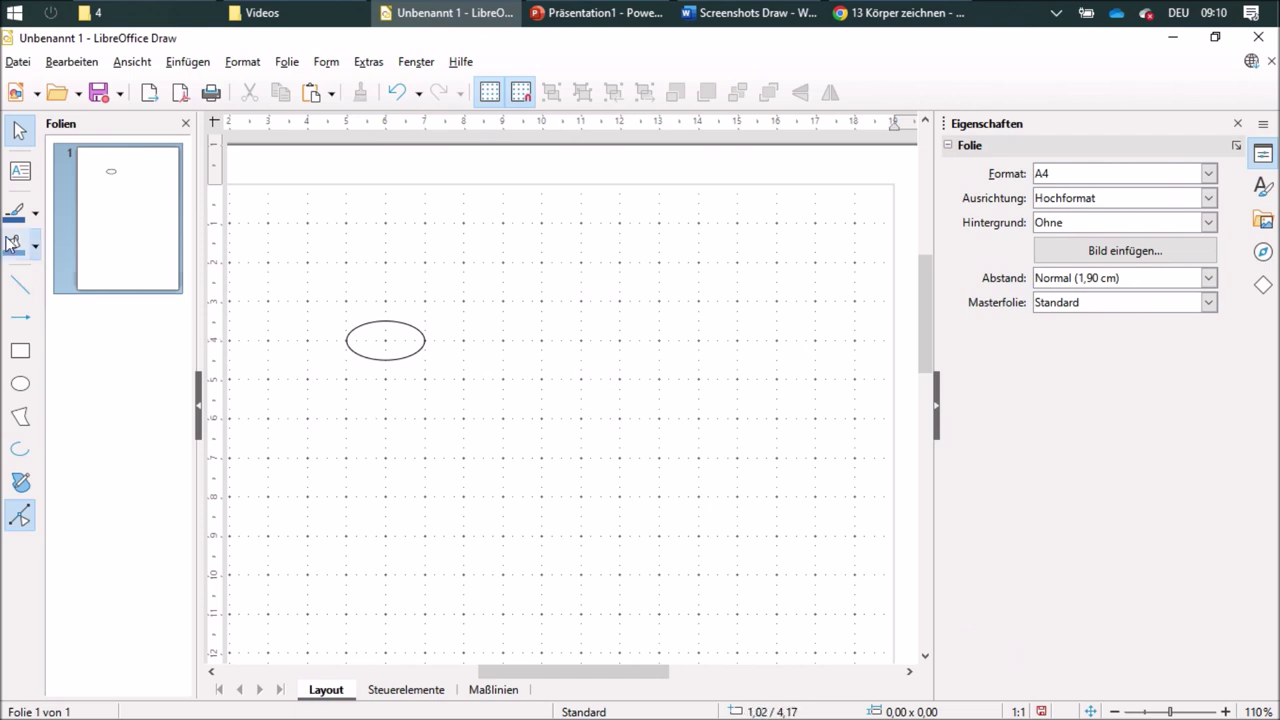
# Draw two vertical 2 cm lines downward from the left and right ends of the ellipse
pyautogui.click(15, 295)
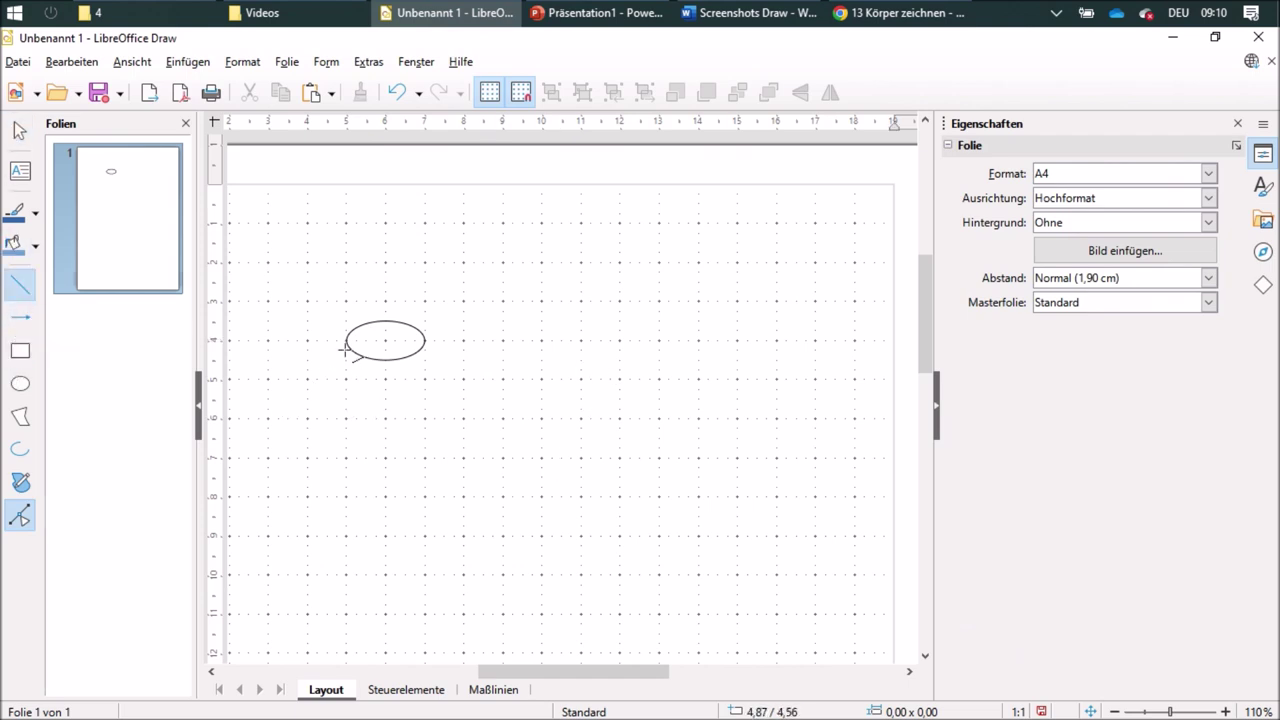
pyautogui.moveTo(345, 341); pyautogui.dragTo(346, 419)
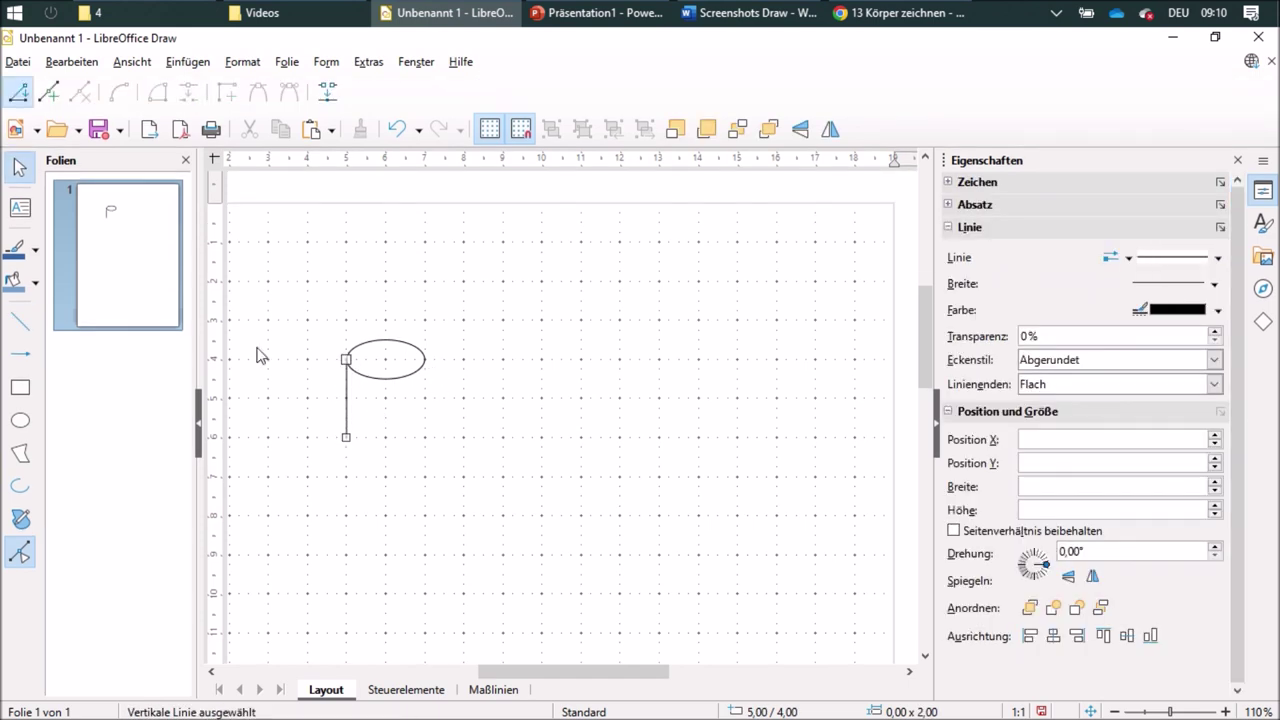
pyautogui.click(20, 322)
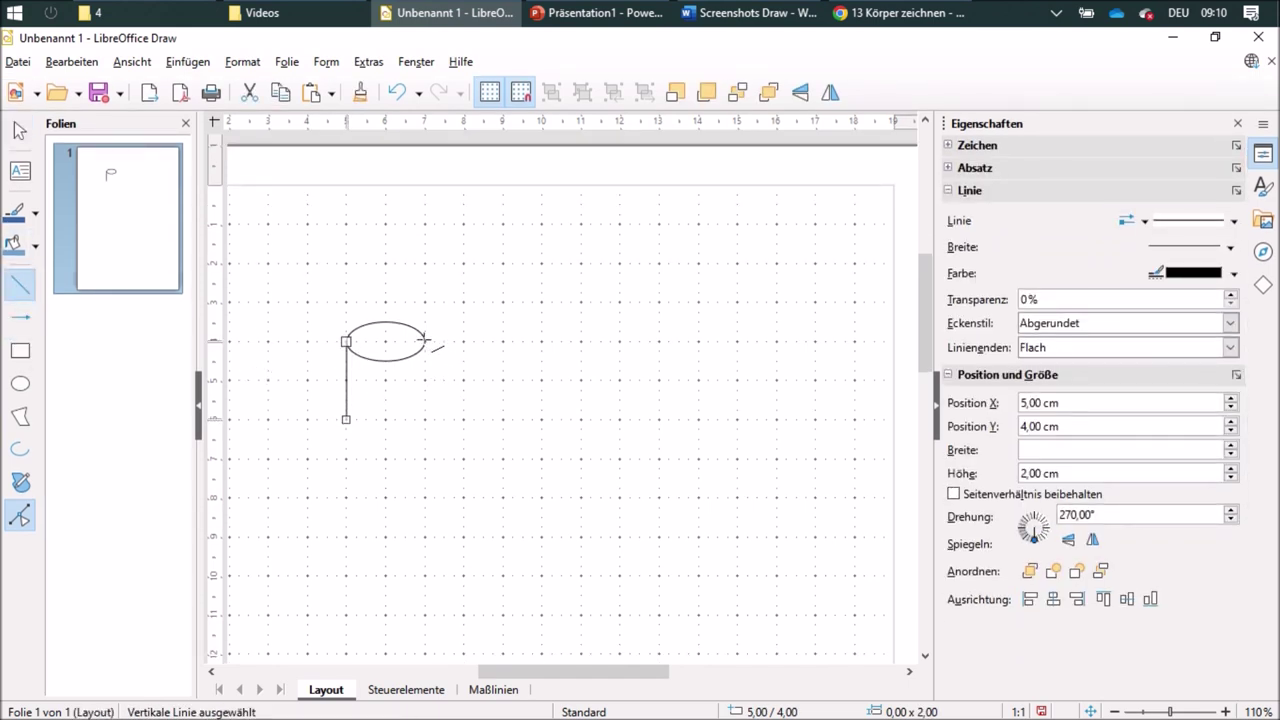
pyautogui.moveTo(425, 341); pyautogui.dragTo(425, 419)
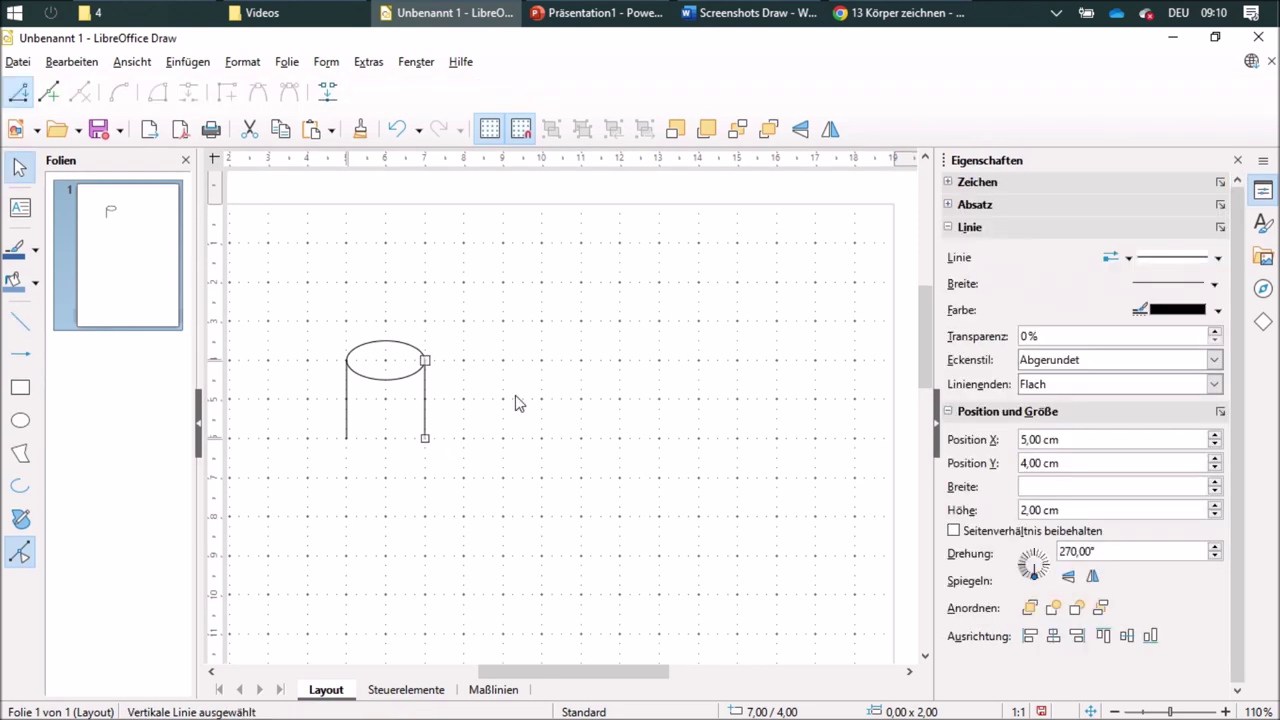
# Copy both arcs of the ellipse 2 cm down to the lower ends of the vertical lines, completing the cylinder outline
pyautogui.click(20, 167)
pyautogui.hotkey('ctrl', 'Tab')
pyautogui.click(578, 422)
pyautogui.moveTo(309, 311); pyautogui.dragTo(485, 393)
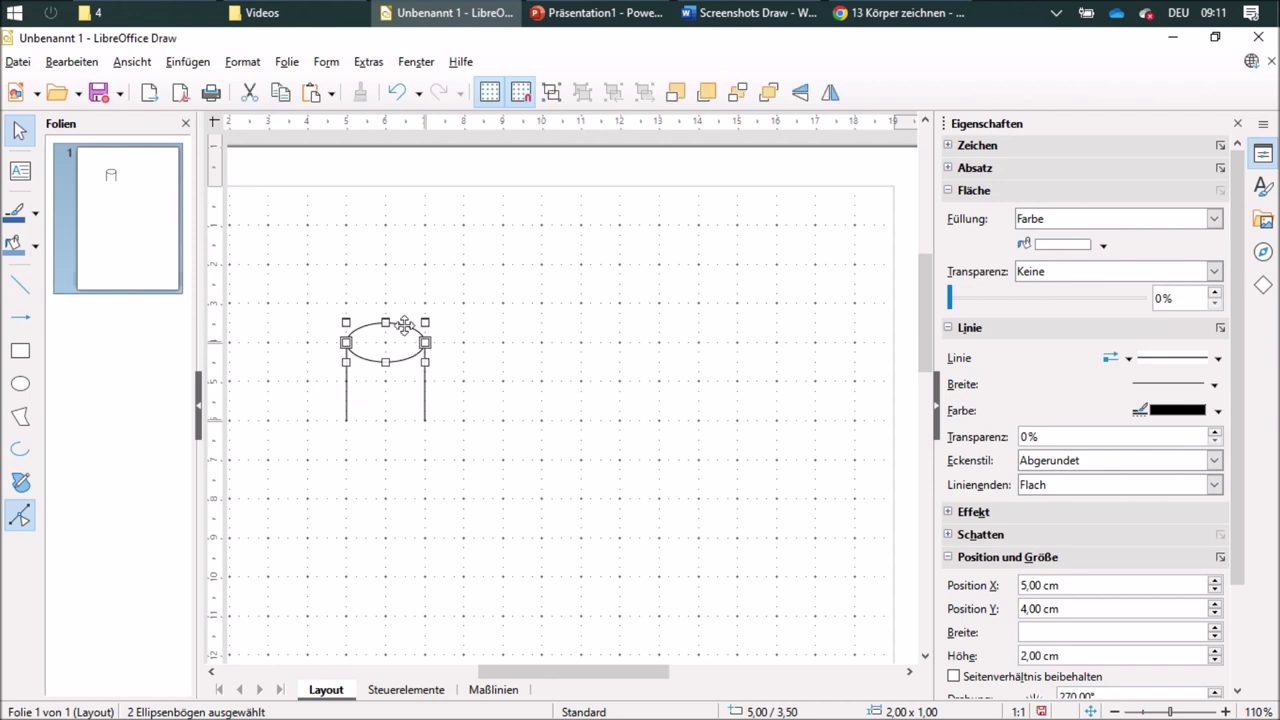
pyautogui.moveTo(414, 337); pyautogui.dragTo(403, 406)
pyautogui.click(530, 455)
pyautogui.click(402, 402)
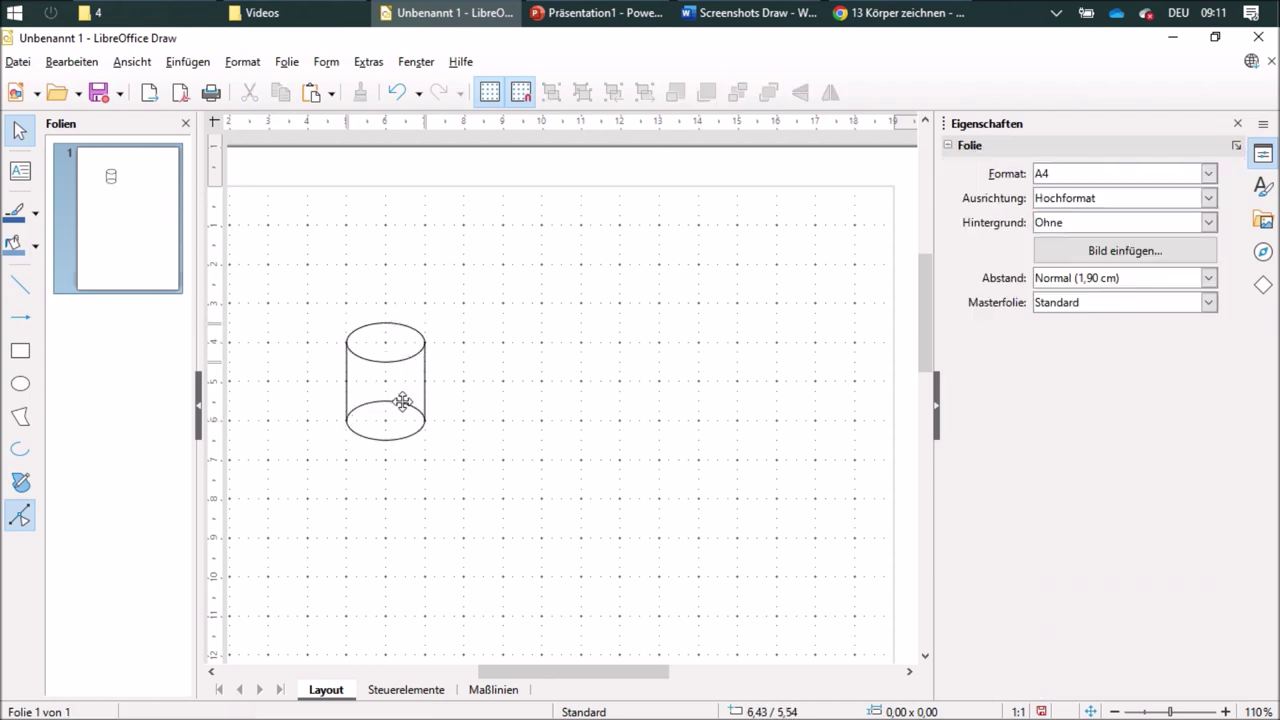
pyautogui.click(512, 428)
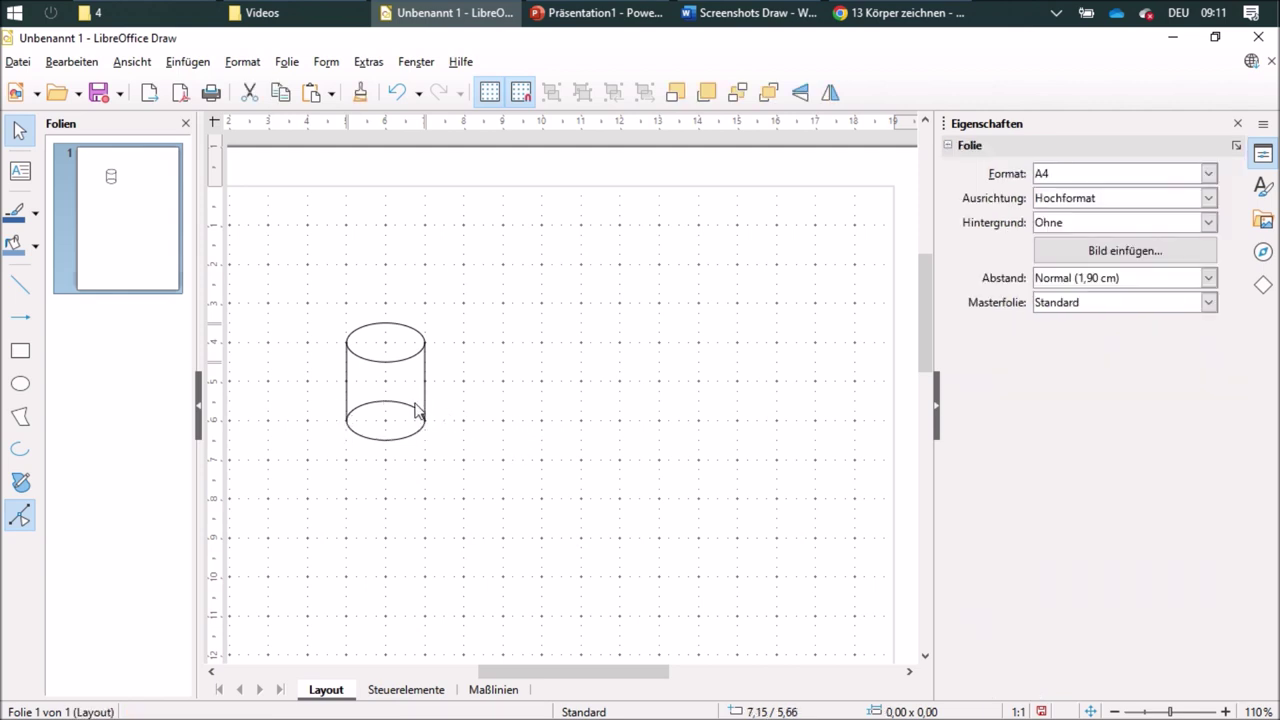
pyautogui.click(408, 405)
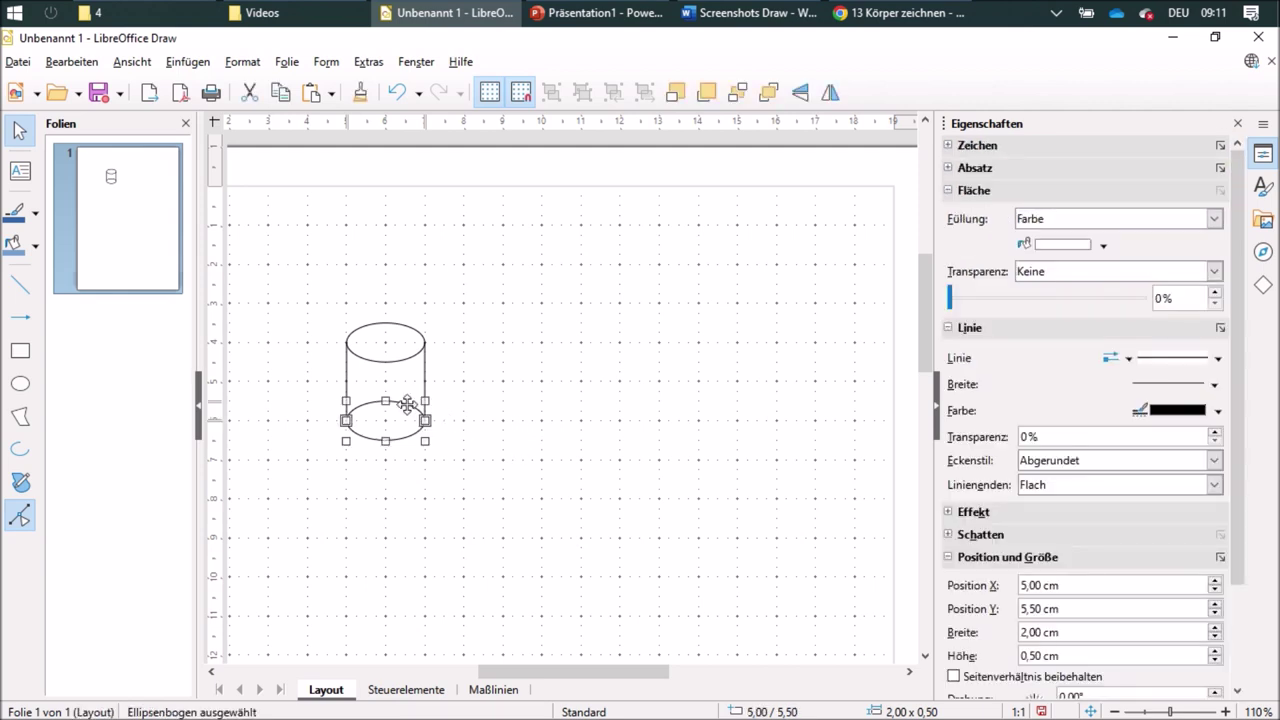
pyautogui.click(576, 441)
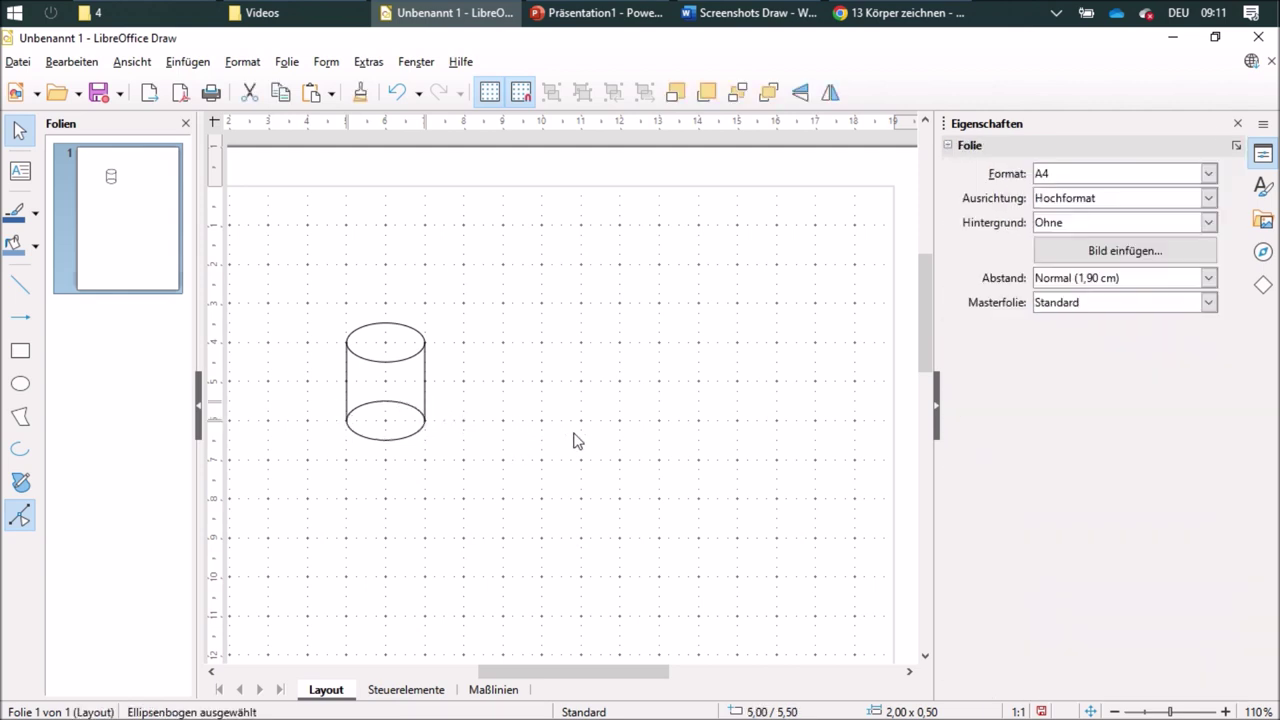
pyautogui.click(402, 437)
pyautogui.moveTo(400, 428); pyautogui.dragTo(402, 405)
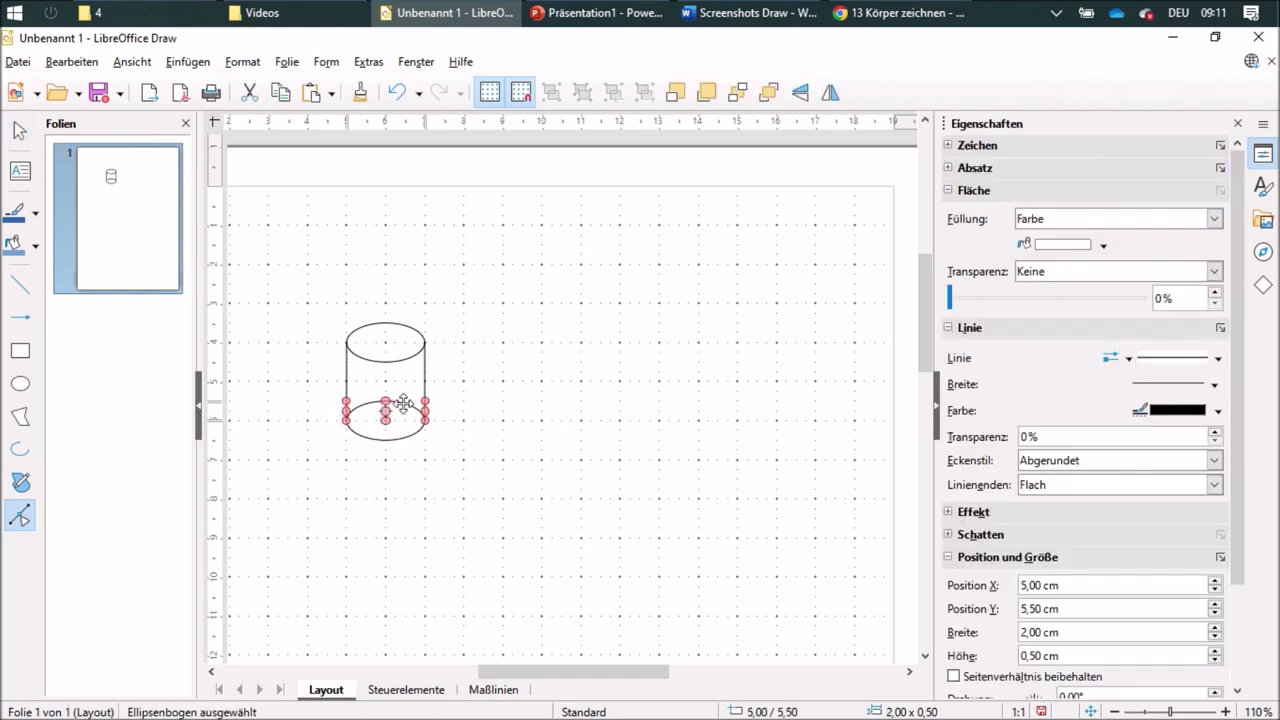
pyautogui.click(466, 386)
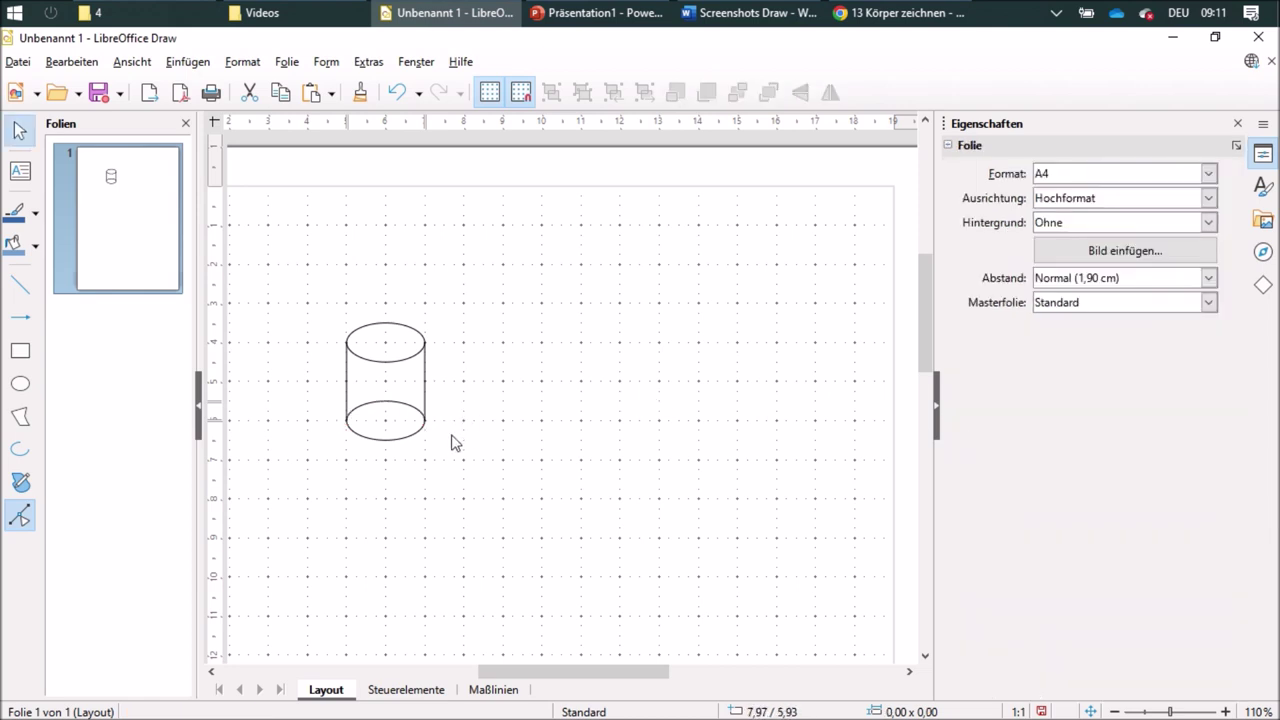
# Set the rear arc of the cylinder's bottom ellipse to the dashed line style Doppelter Strich
pyautogui.scroll(3, 449, 443)
pyautogui.click(339, 378)
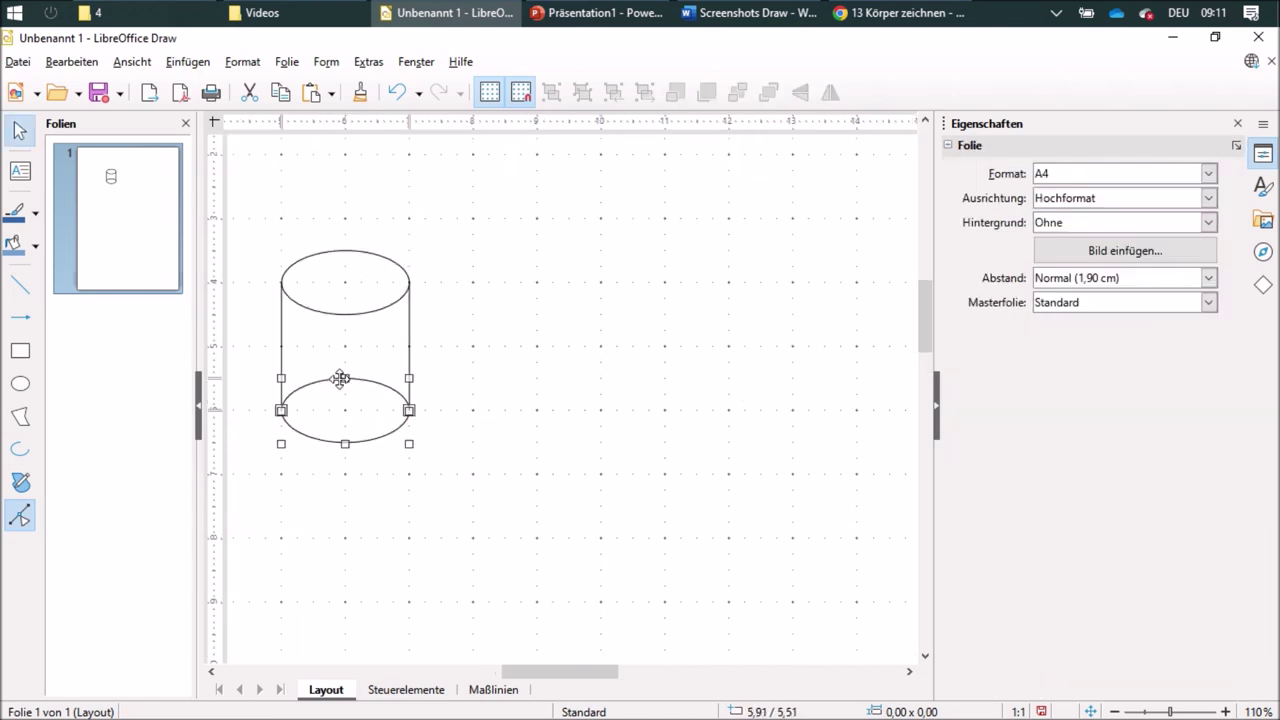
pyautogui.click(326, 378)
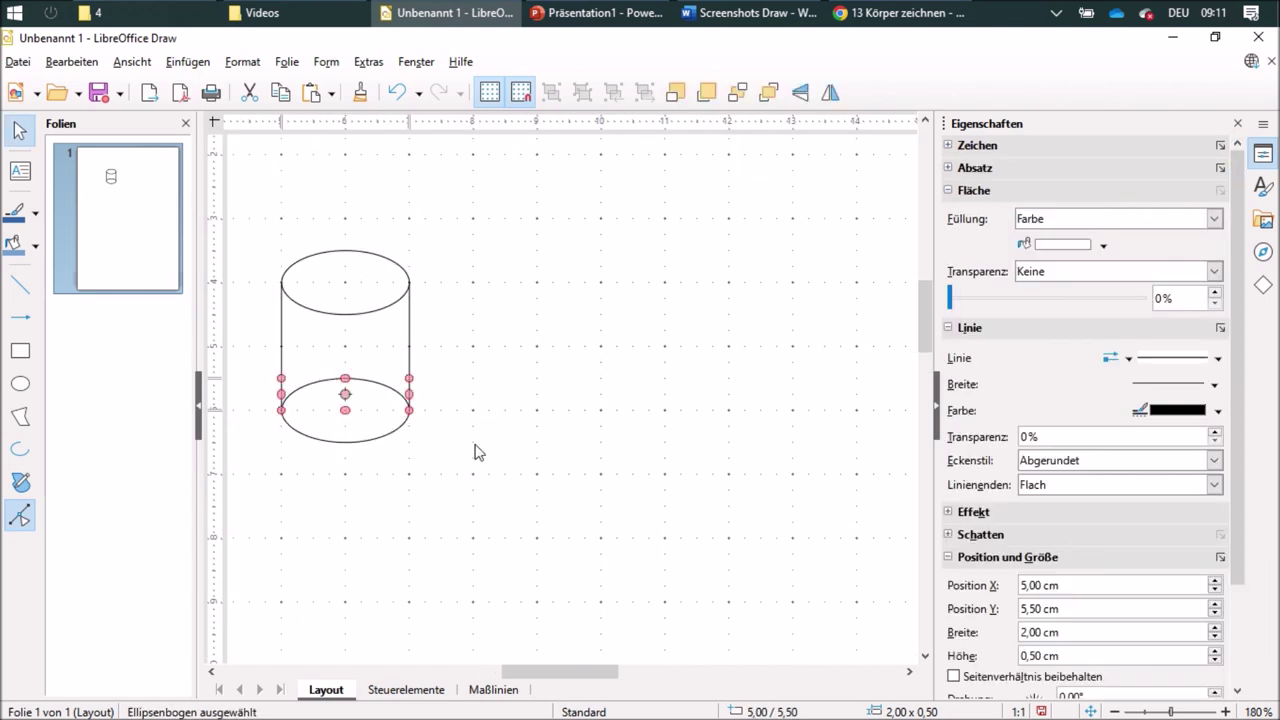
pyautogui.click(1218, 358)
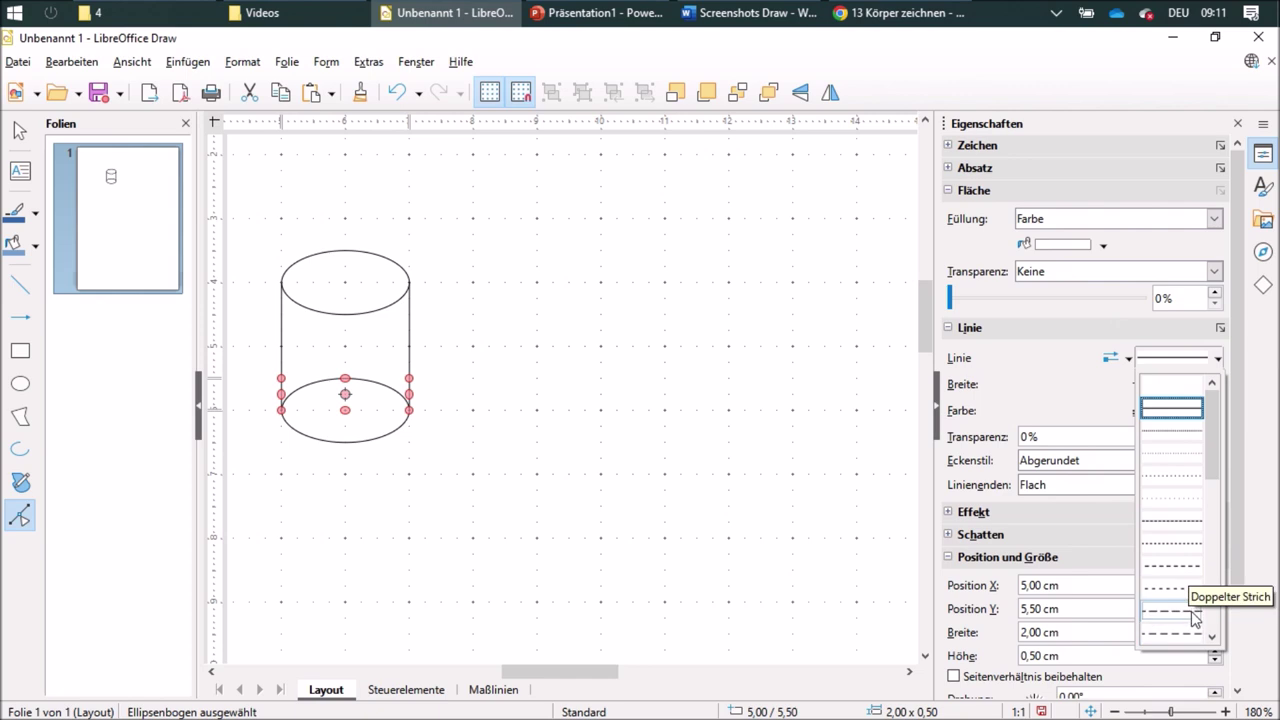
pyautogui.click(1191, 611)
pyautogui.click(689, 450)
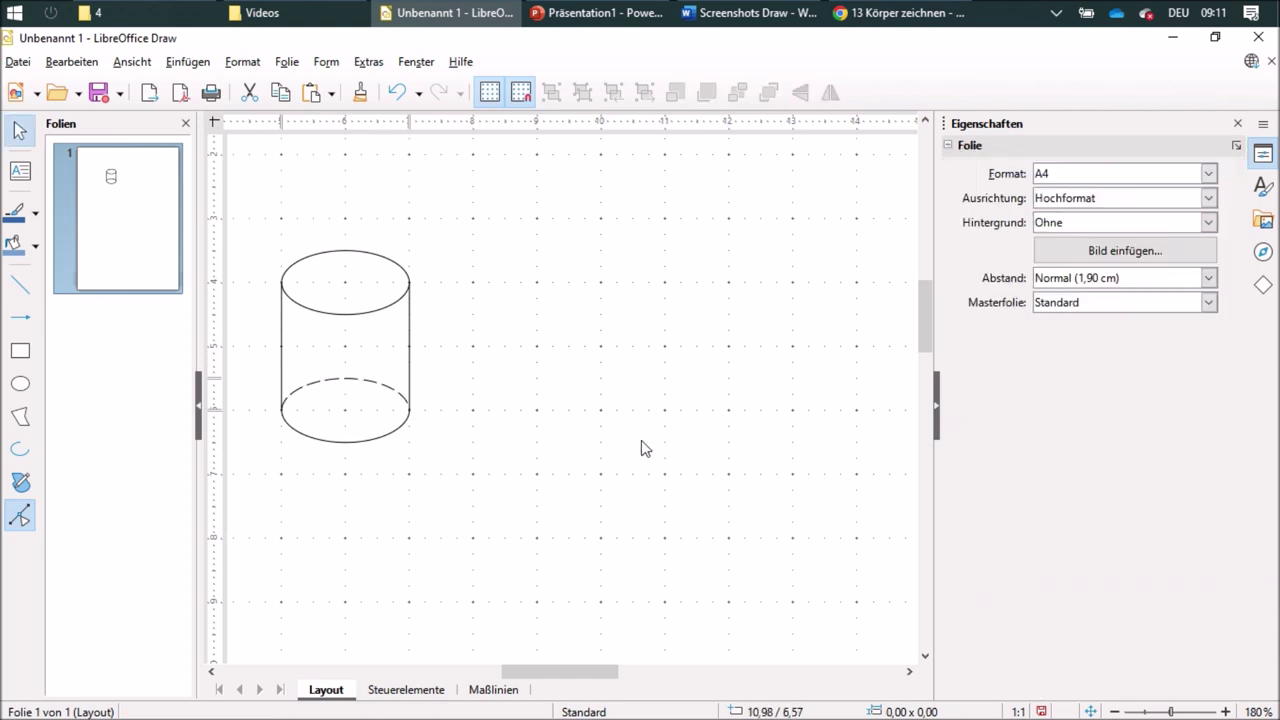
# Copy both arcs of the cylinder's bottom ellipse 4 cm to the right, at X 9.00 cm
pyautogui.keyDown('ctrl'); pyautogui.scroll(-1, 645, 448); pyautogui.keyUp('ctrl')
pyautogui.keyDown('ctrl'); pyautogui.scroll(-1, 643, 448); pyautogui.keyUp('ctrl')
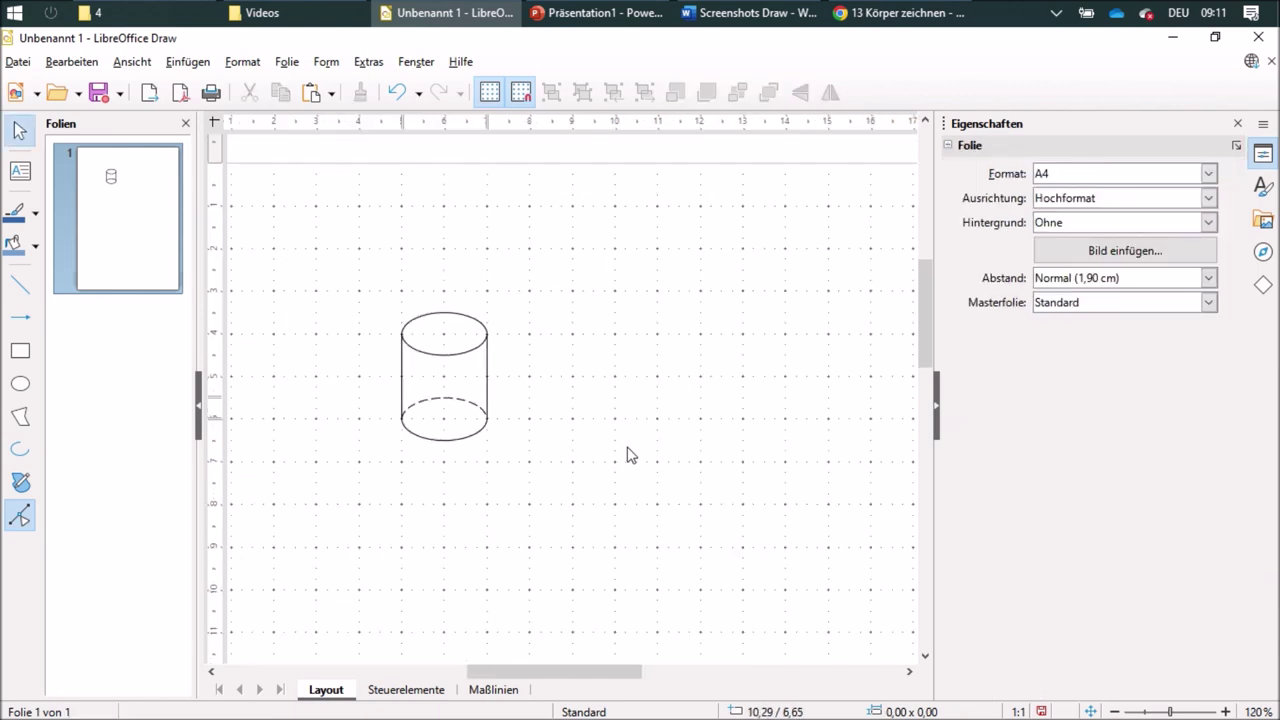
pyautogui.moveTo(322, 380); pyautogui.dragTo(564, 469)
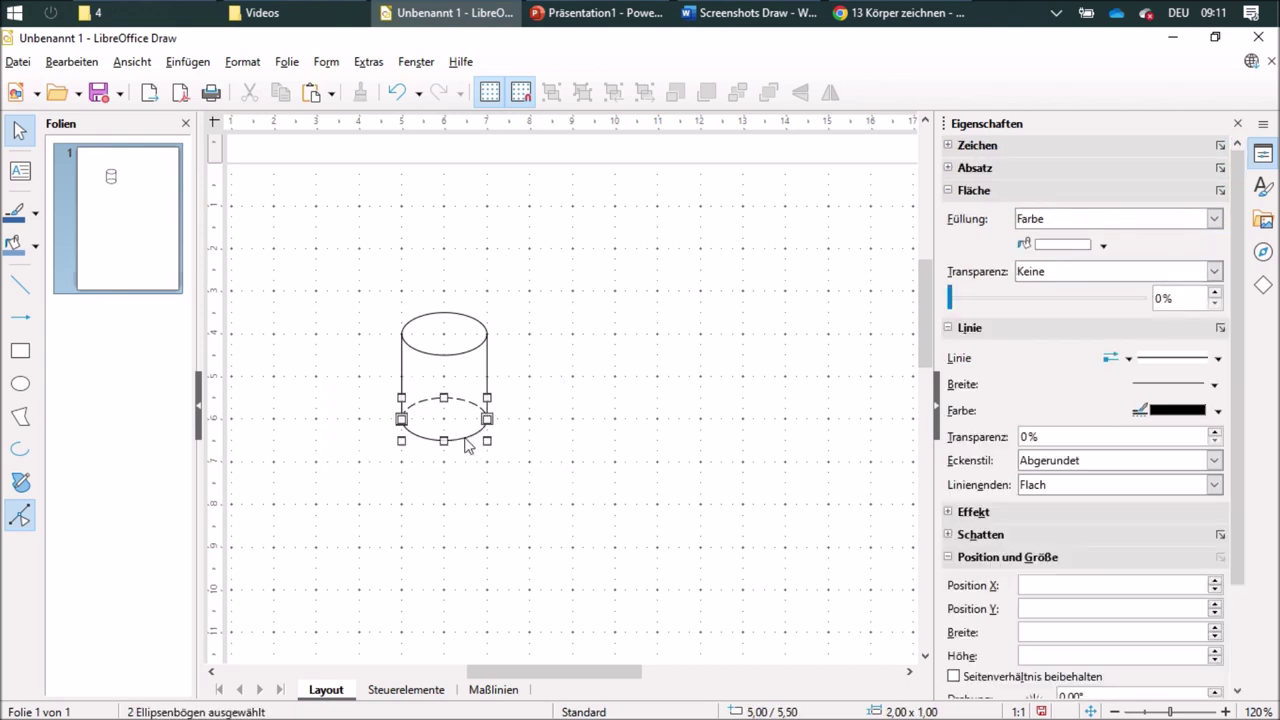
pyautogui.moveTo(465, 437); pyautogui.dragTo(635, 438)
pyautogui.click(729, 525)
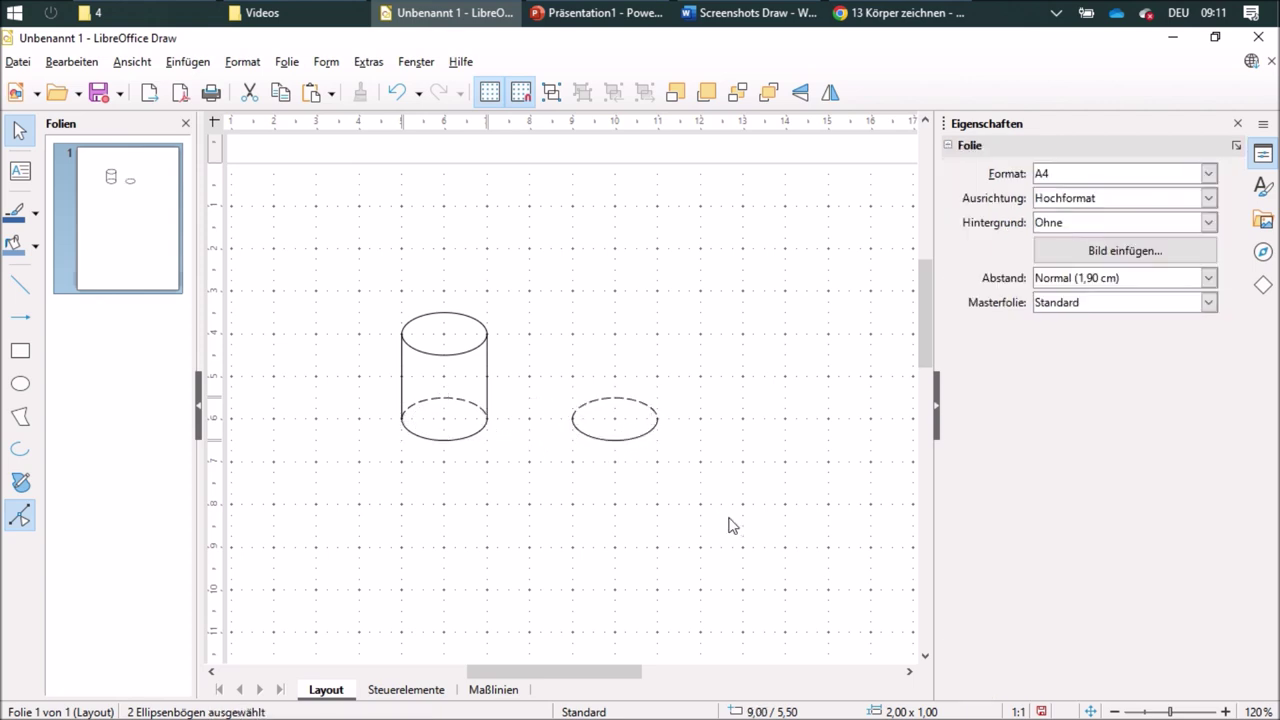
# Draw two slanted lines from the ends of the copied ellipse to a shared apex 3 cm above its centre, forming a cone
pyautogui.click(20, 284)
pyautogui.moveTo(572, 418); pyautogui.dragTo(615, 290)
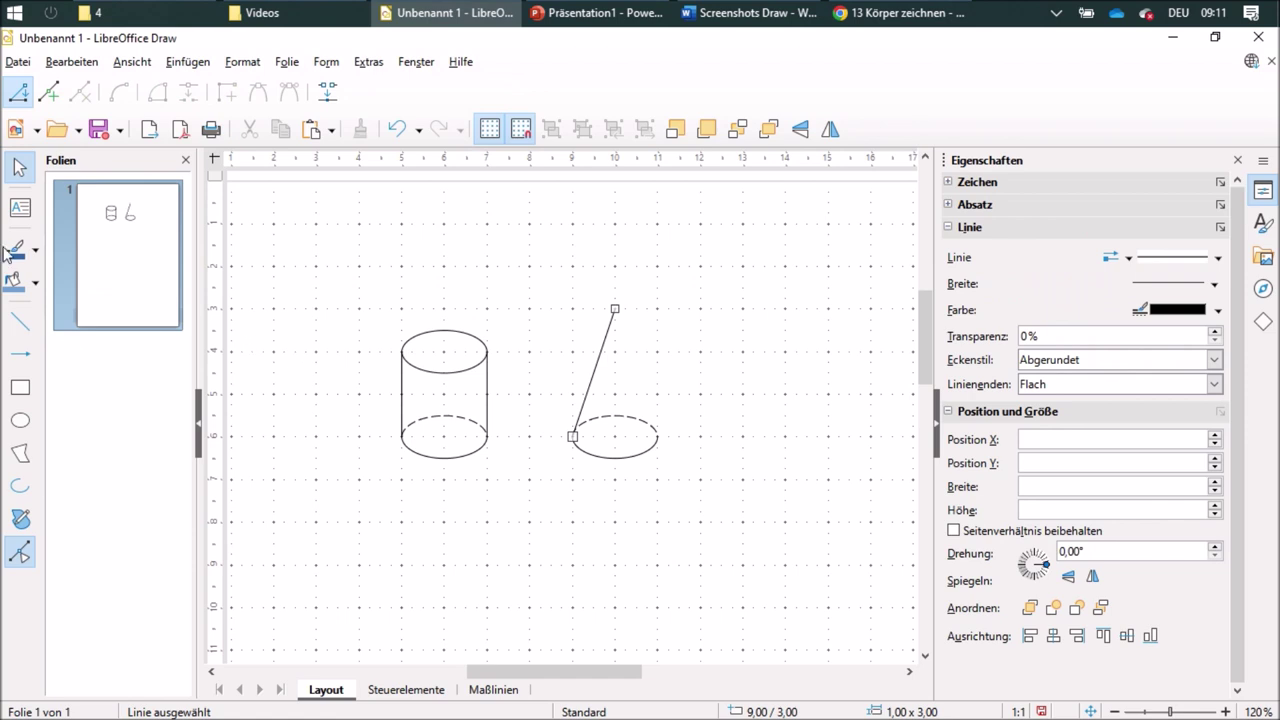
pyautogui.click(20, 321)
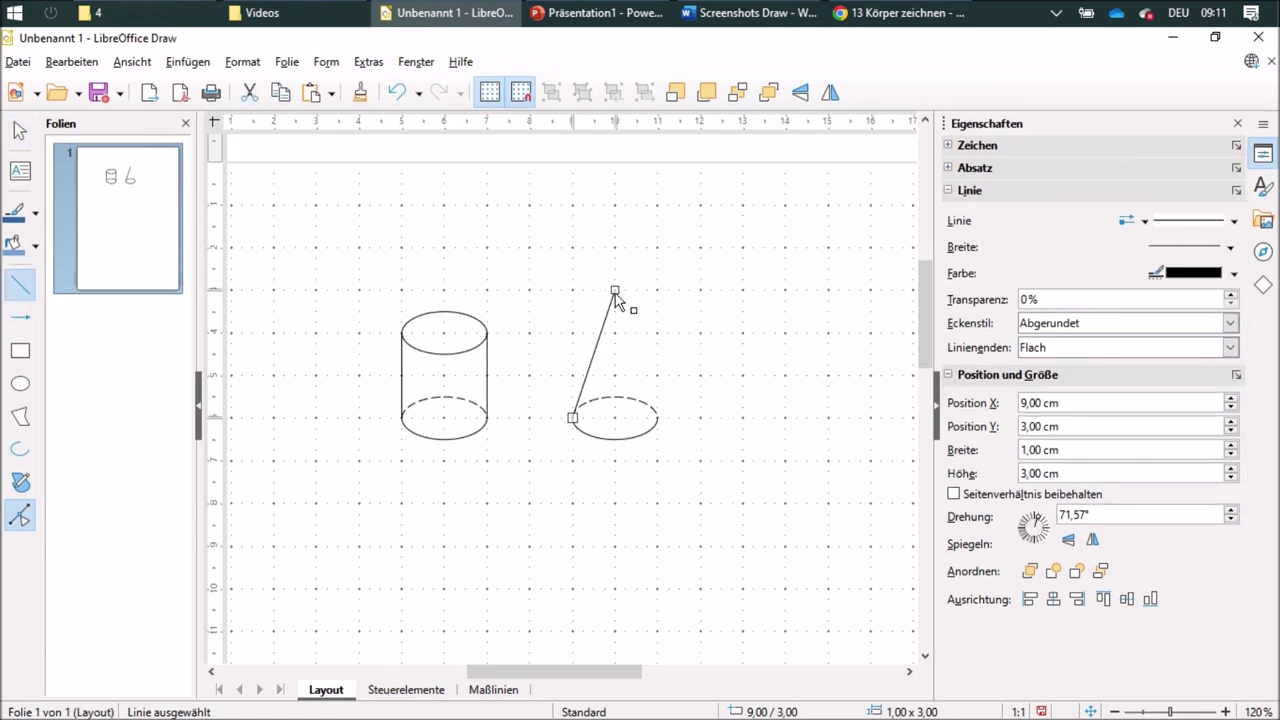
pyautogui.moveTo(659, 413)
pyautogui.mouseDown()
pyautogui.moveTo(643, 329)
pyautogui.moveTo(615, 290)
pyautogui.mouseUp()
# Draw a 2 cm circle at X 5.00 cm, Y 9.00 cm and place a copy of the half-dashed ellipse across its middle as a sphere
pyautogui.click(20, 420)
pyautogui.scroll(-3, 439, 572)
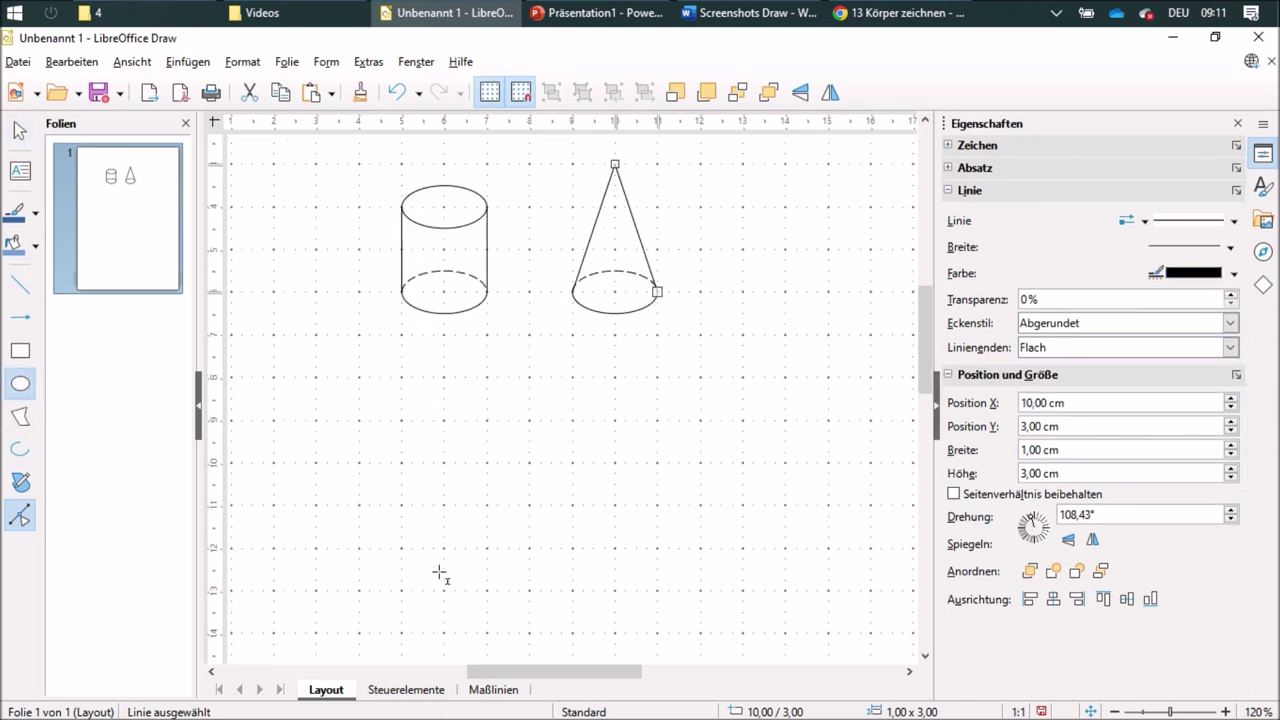
pyautogui.moveTo(401, 420); pyautogui.dragTo(487, 503)
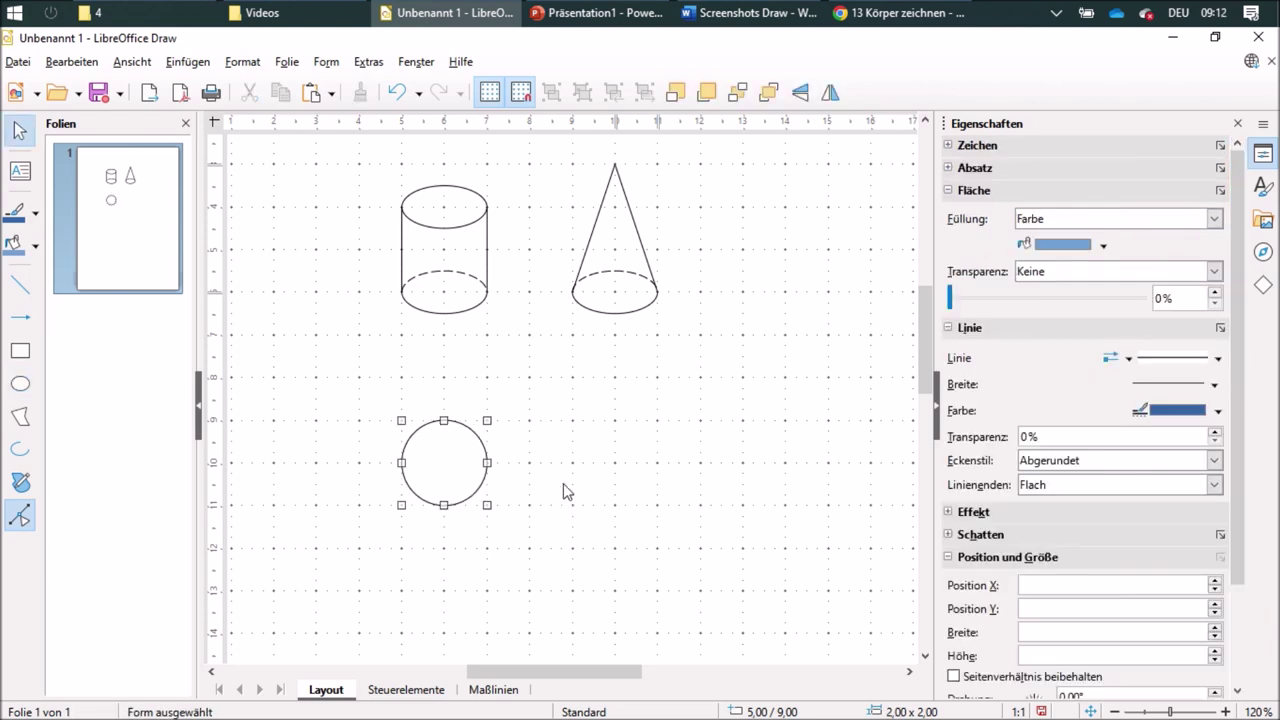
pyautogui.click(539, 277)
pyautogui.moveTo(530, 251); pyautogui.dragTo(463, 481)
pyautogui.click(657, 514)
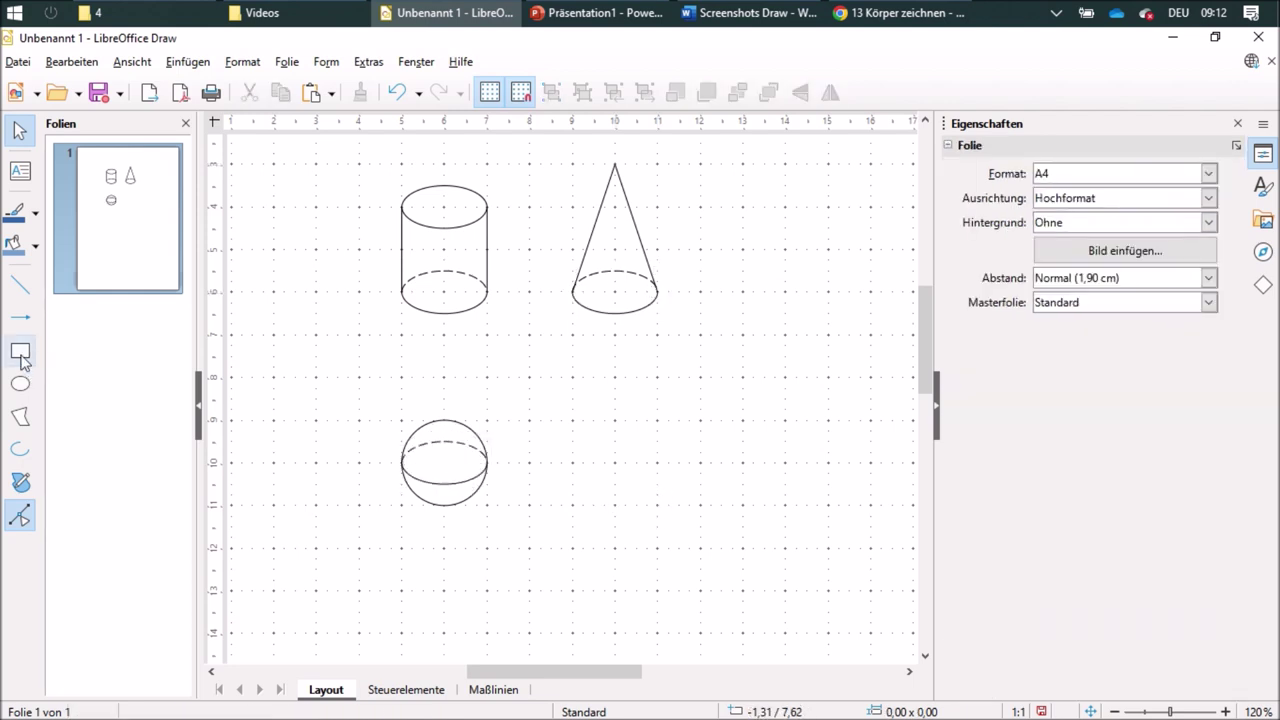
# Draw a 2 cm square from four separate lines below the cone, with its upper left corner at X 9.00 cm, Y 9.00 cm
pyautogui.click(20, 290)
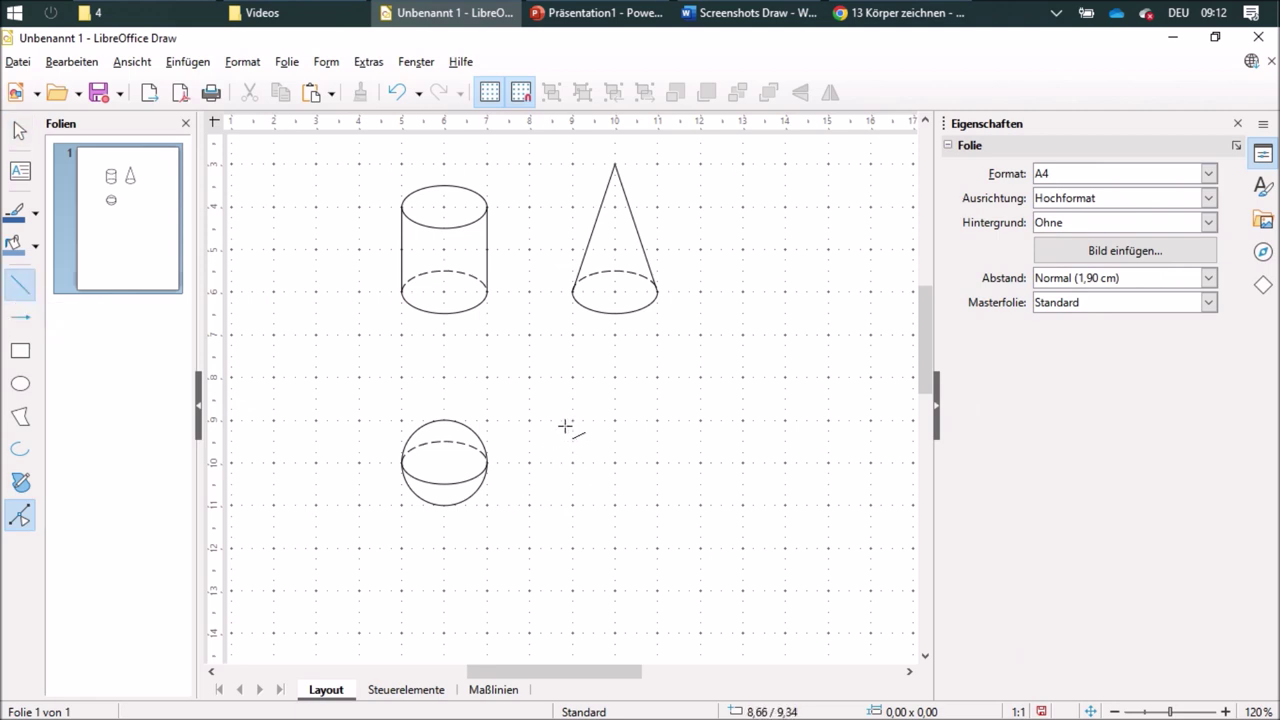
pyautogui.moveTo(572, 421); pyautogui.dragTo(572, 505)
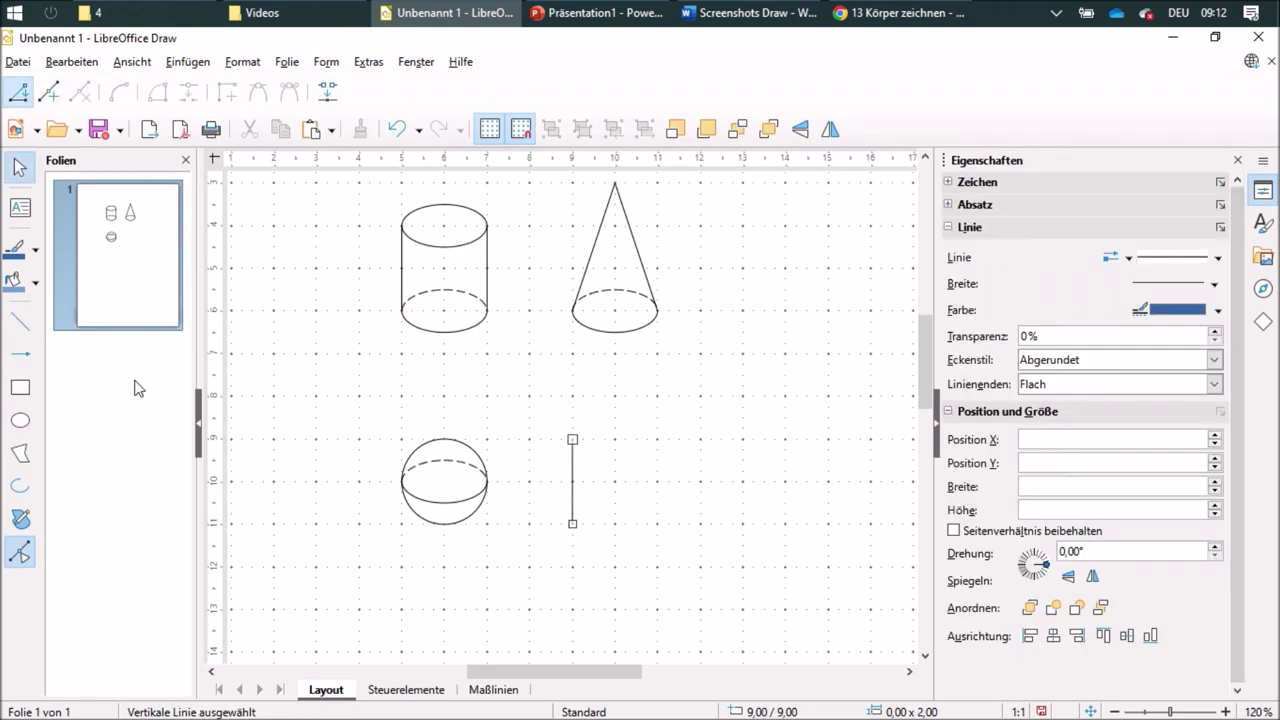
pyautogui.click(21, 328)
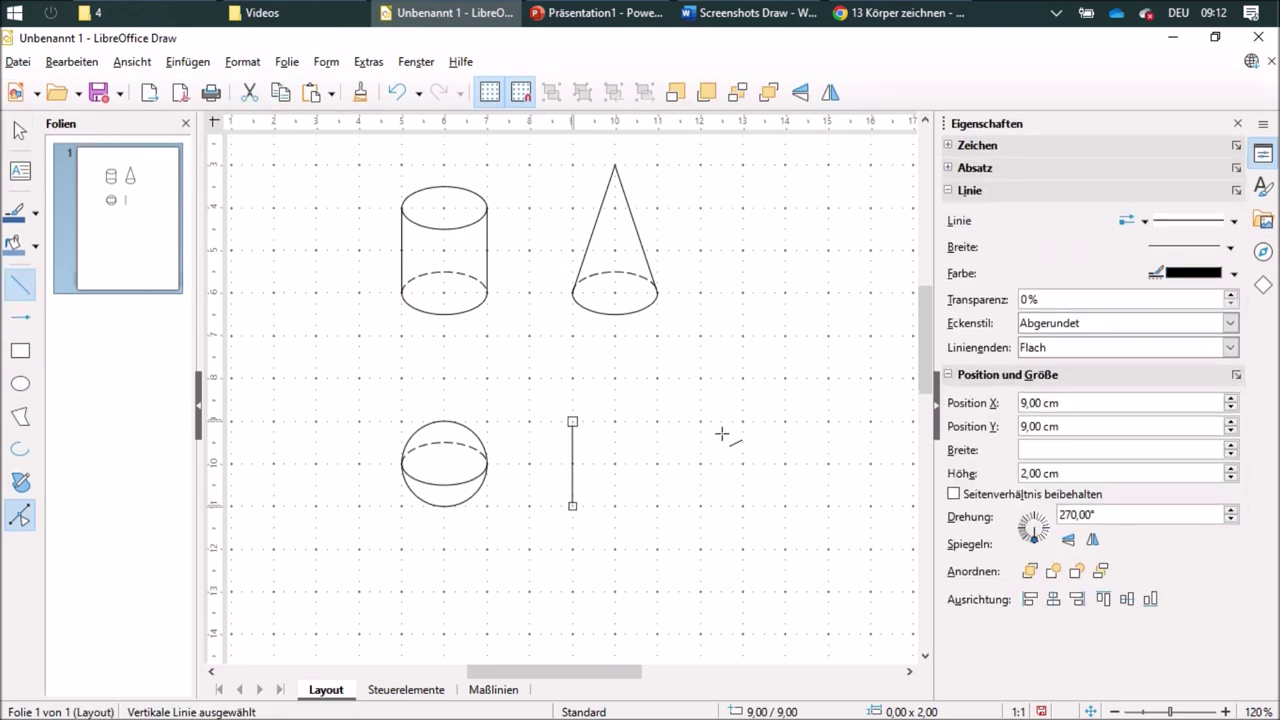
pyautogui.moveTo(655, 421); pyautogui.dragTo(655, 505)
pyautogui.click(24, 327)
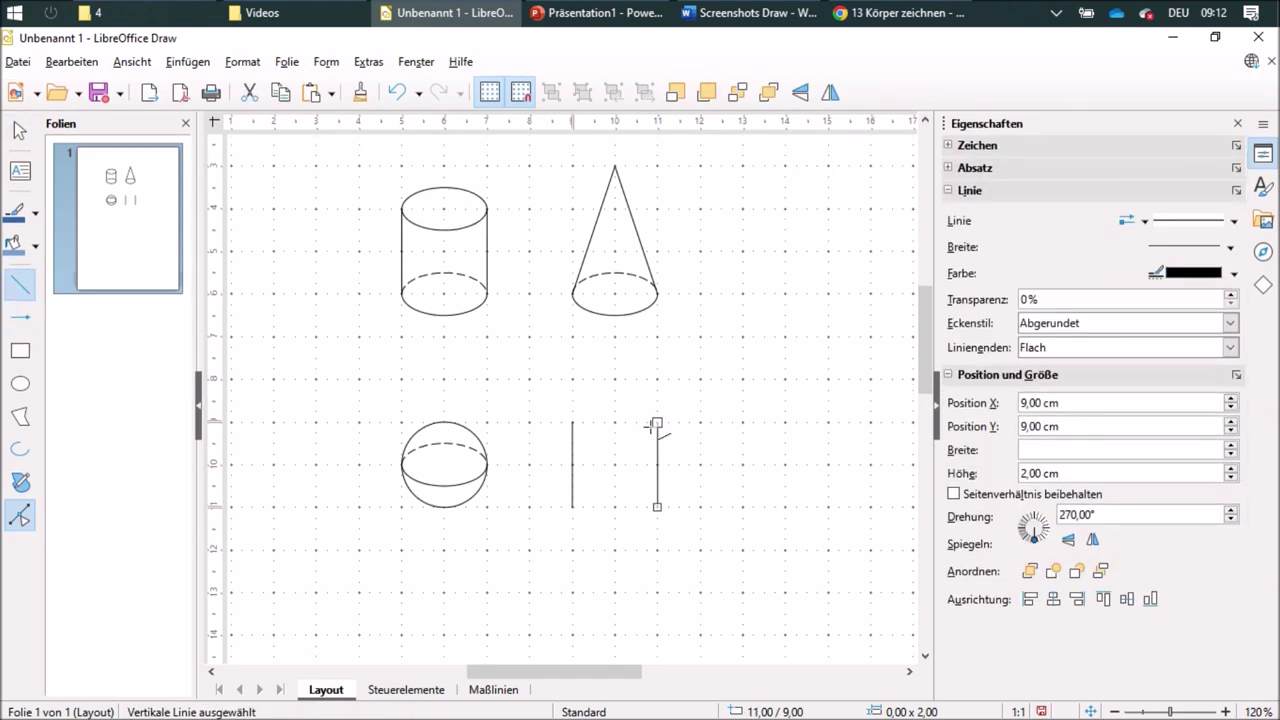
pyautogui.moveTo(572, 422); pyautogui.dragTo(657, 423)
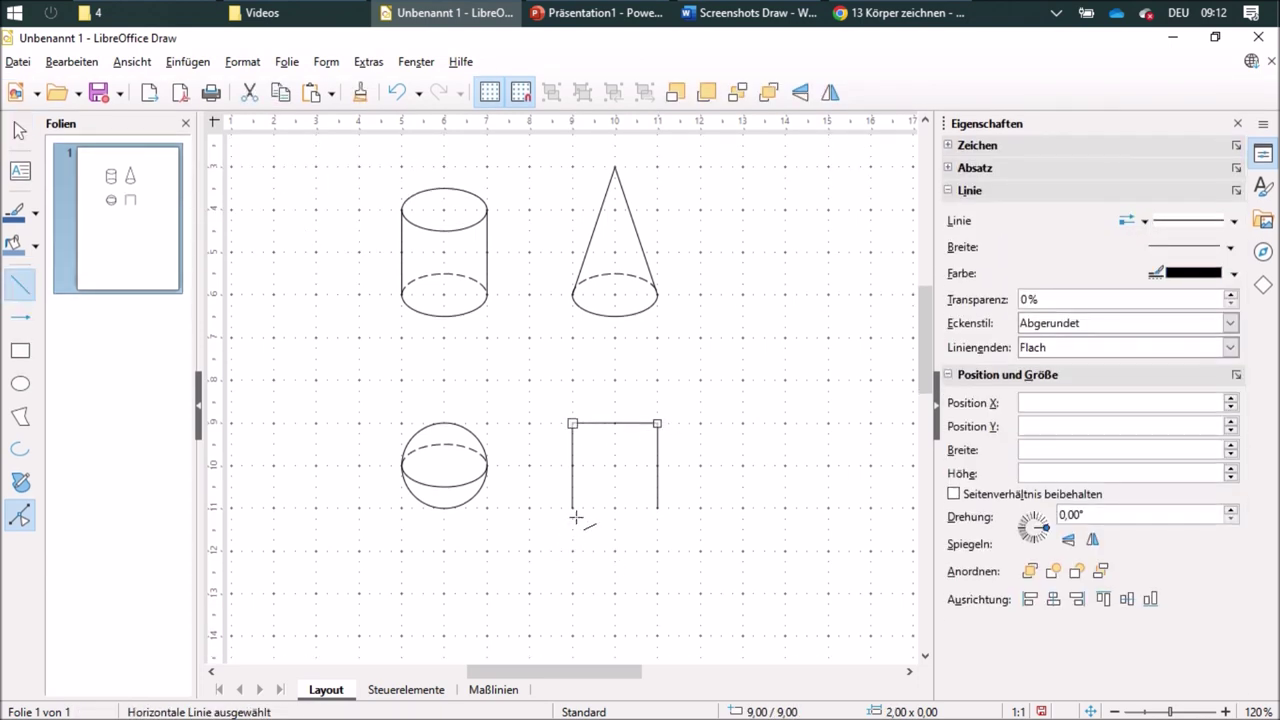
pyautogui.moveTo(573, 508); pyautogui.dragTo(657, 508)
pyautogui.click(793, 518)
# Copy the four lines of the square 1 cm right and 1 cm up, to X 10.00 cm, Y 8.00 cm
pyautogui.moveTo(542, 381); pyautogui.dragTo(722, 551)
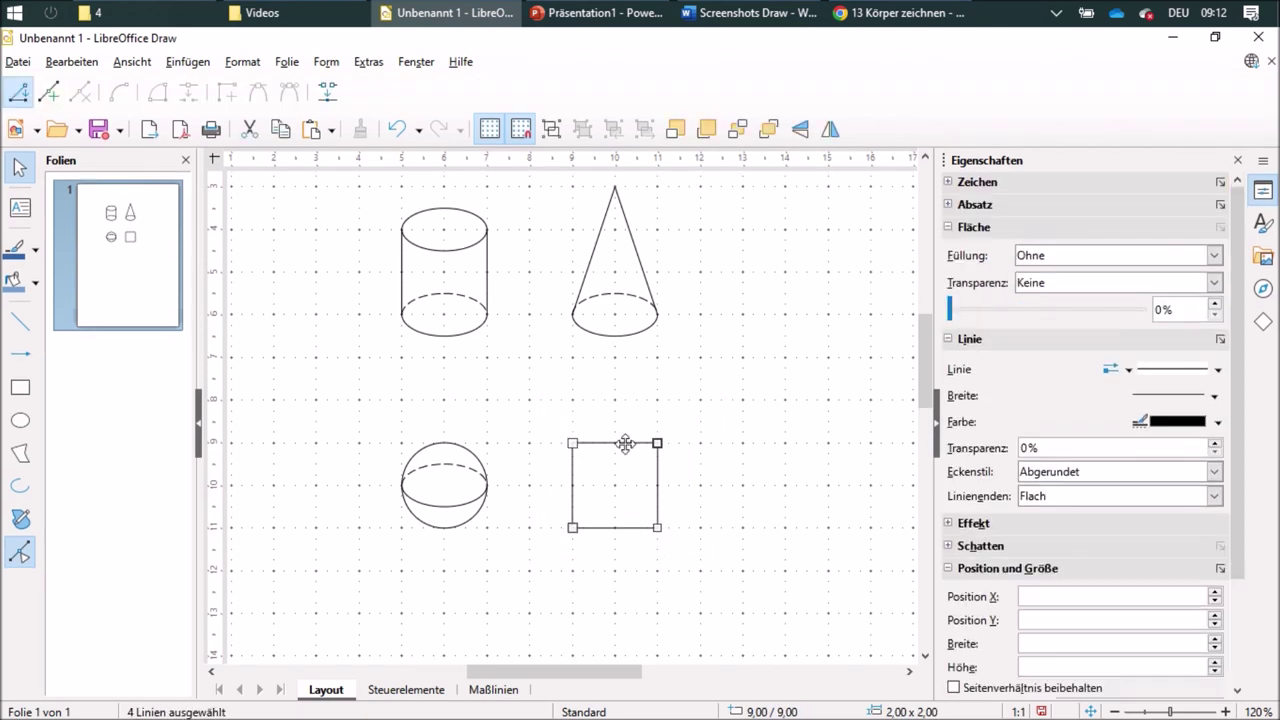
pyautogui.moveTo(689, 410)
pyautogui.mouseDown()
pyautogui.moveTo(624, 444)
pyautogui.moveTo(686, 403)
pyautogui.moveTo(668, 405)
pyautogui.mouseUp()
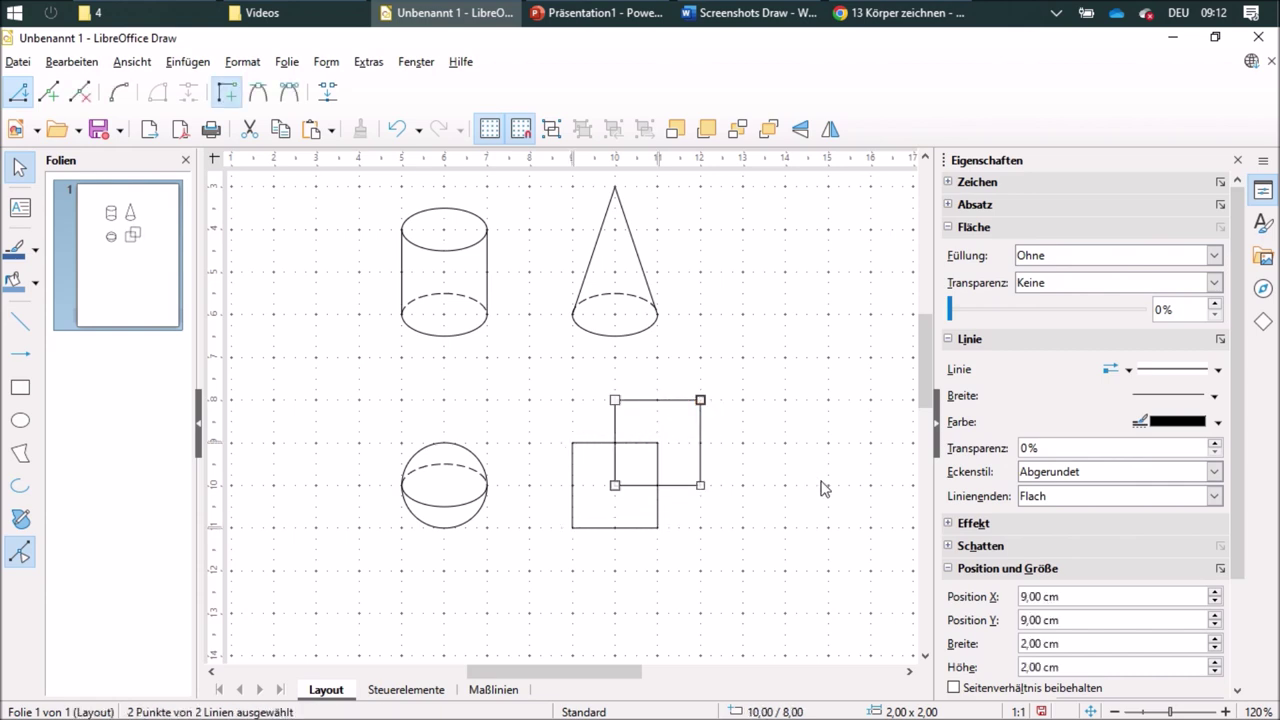
pyautogui.click(823, 488)
# Connect the matching corners of the two squares with four diagonal lines to form a cube
pyautogui.click(20, 285)
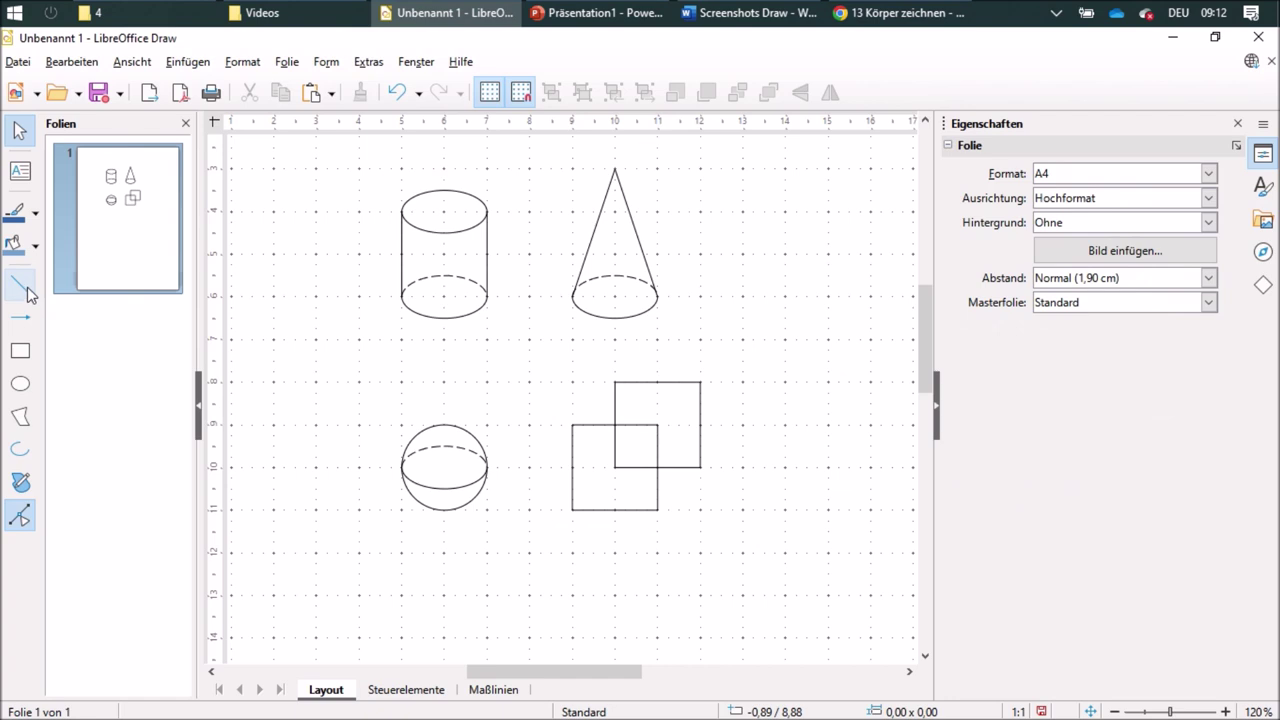
pyautogui.moveTo(572, 425); pyautogui.dragTo(615, 382)
pyautogui.click(21, 325)
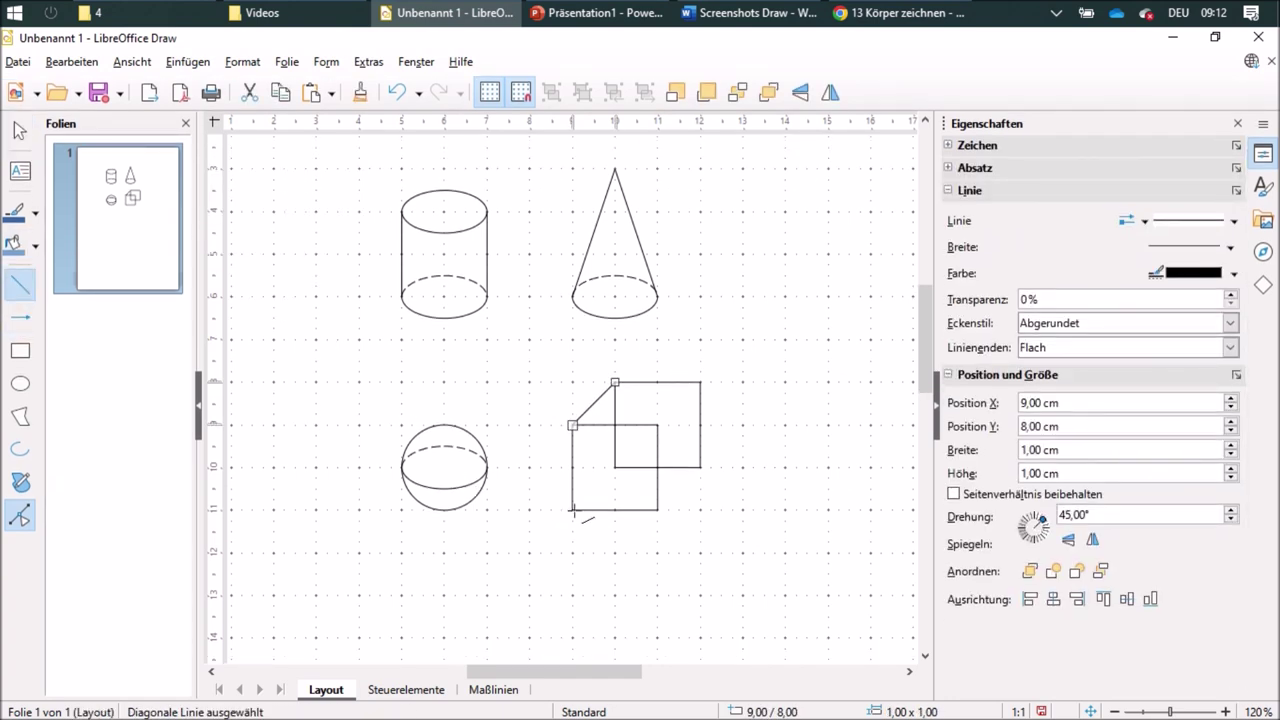
pyautogui.moveTo(572, 510); pyautogui.dragTo(615, 467)
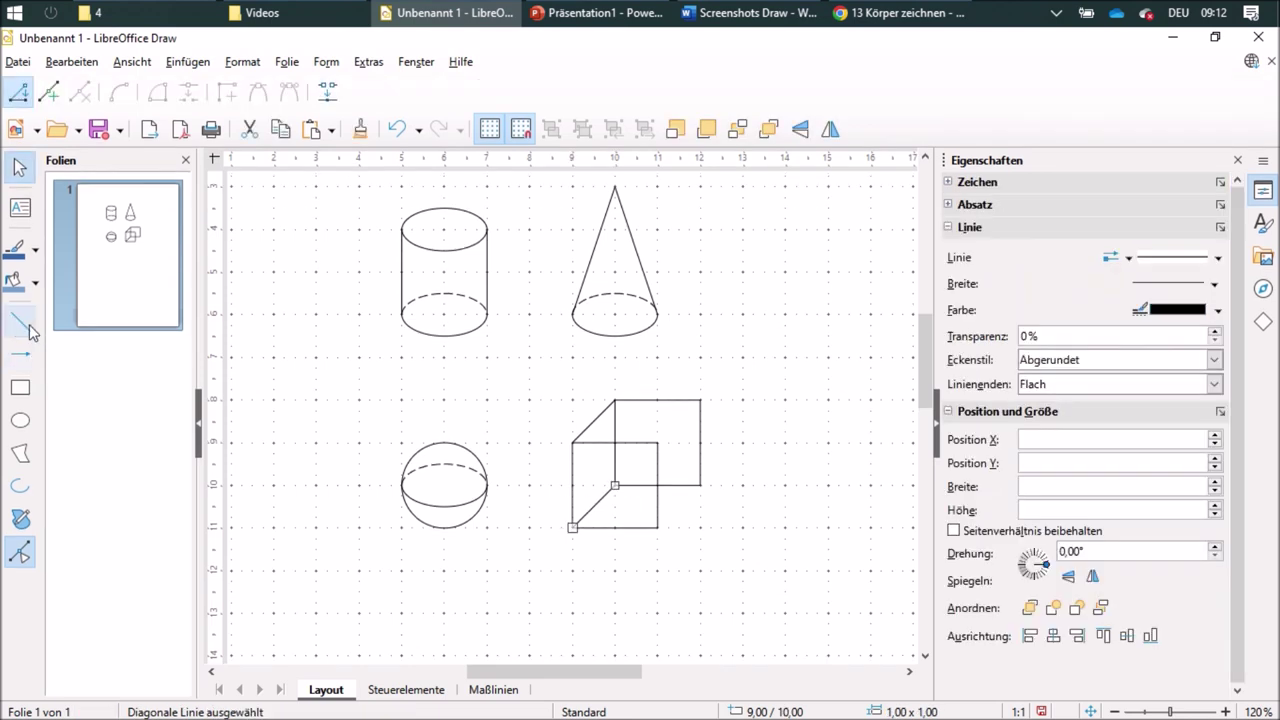
pyautogui.click(20, 322)
pyautogui.moveTo(658, 426); pyautogui.dragTo(702, 384)
pyautogui.click(18, 324)
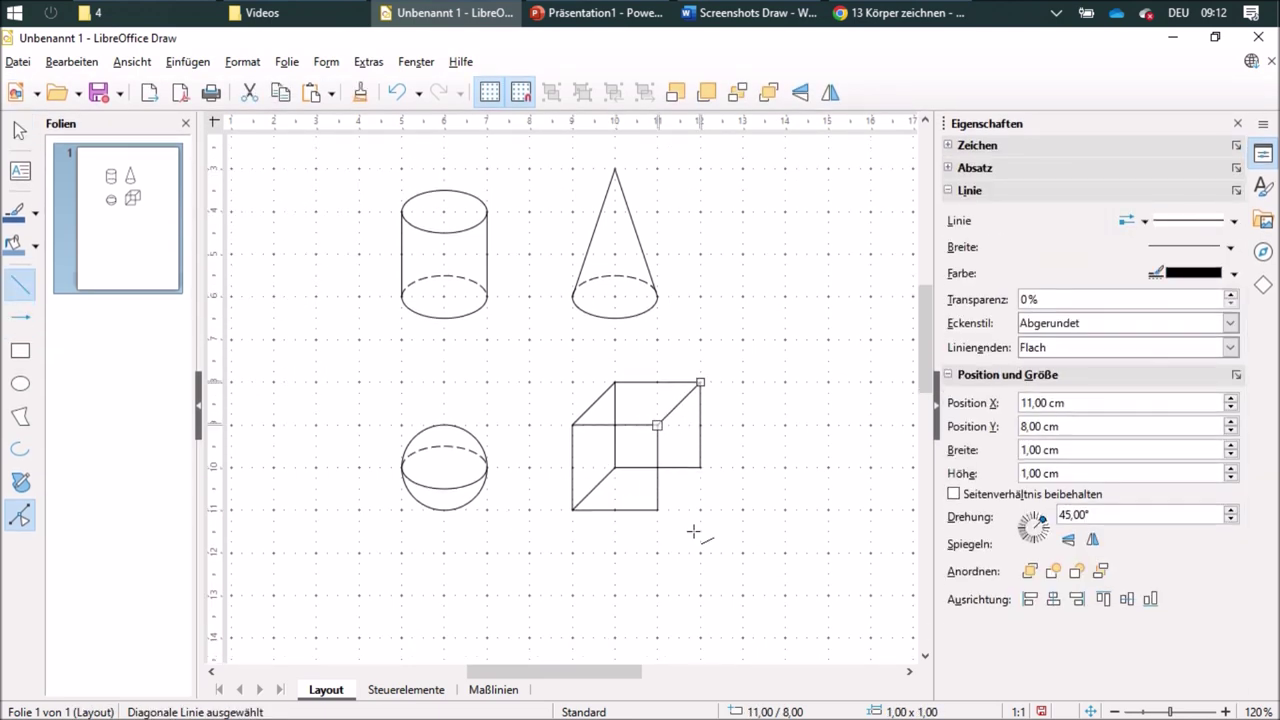
pyautogui.moveTo(658, 511); pyautogui.dragTo(700, 467)
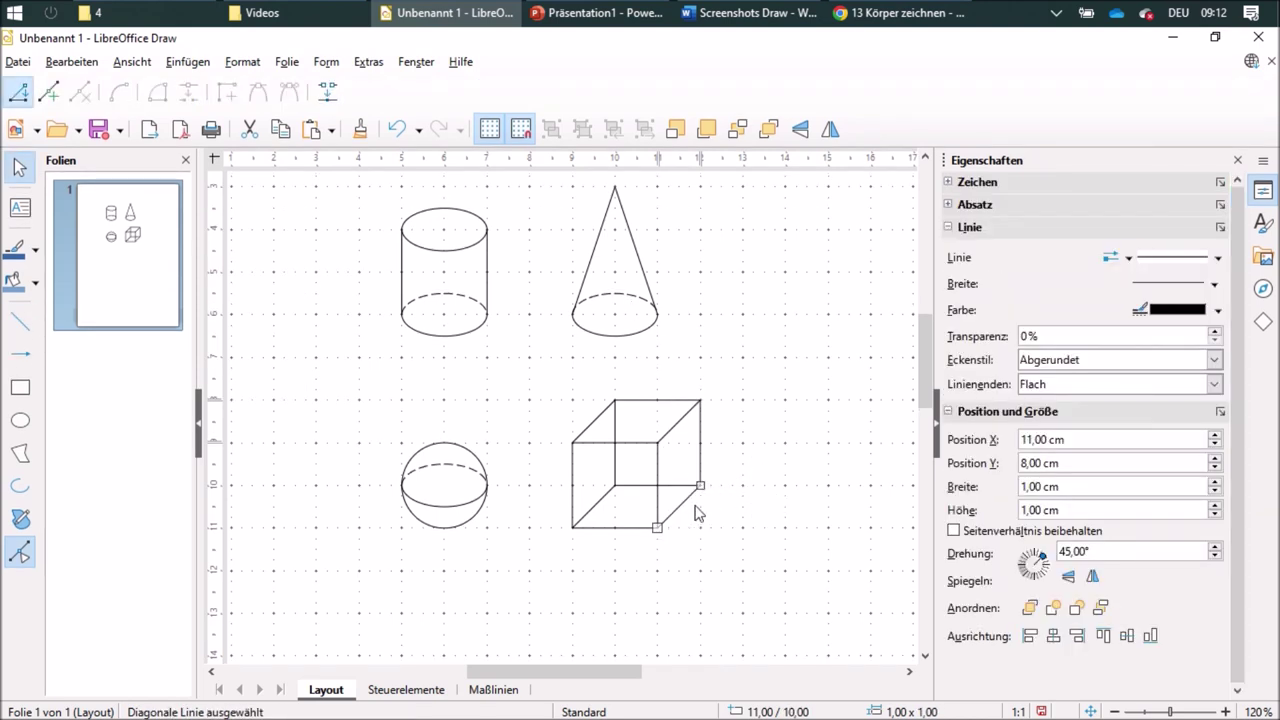
pyautogui.click(1218, 258)
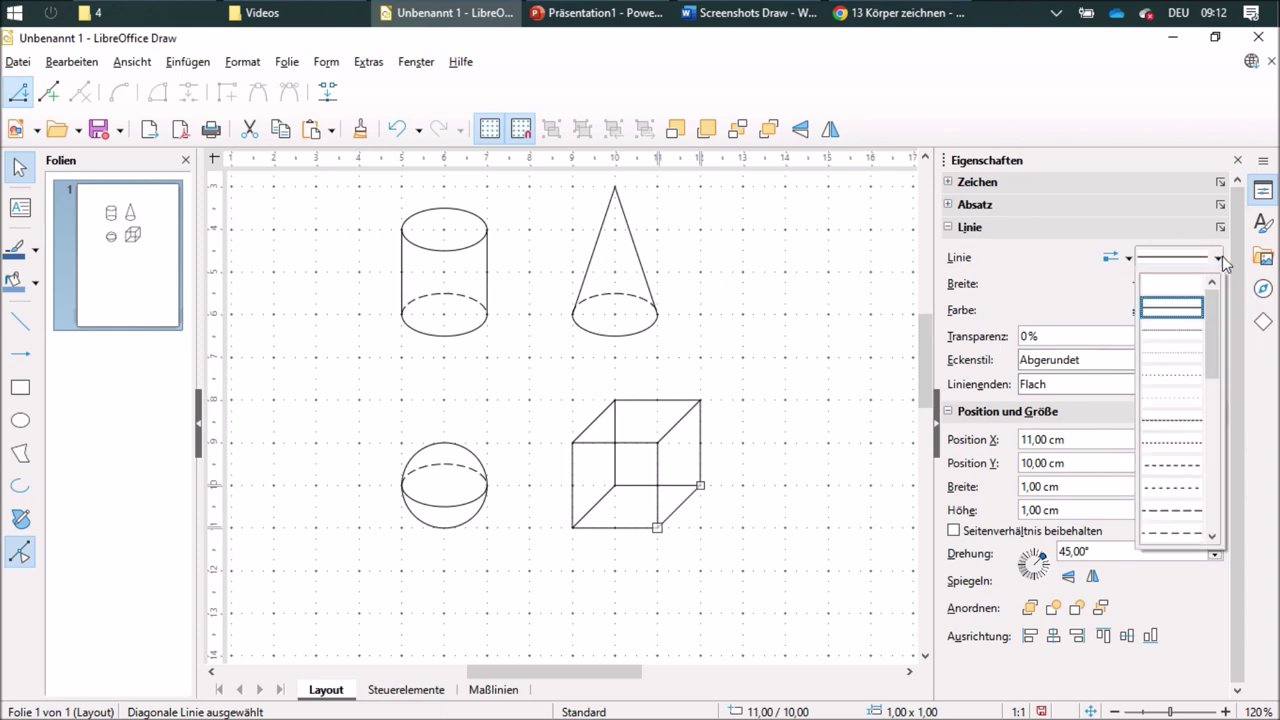
pyautogui.click(1181, 512)
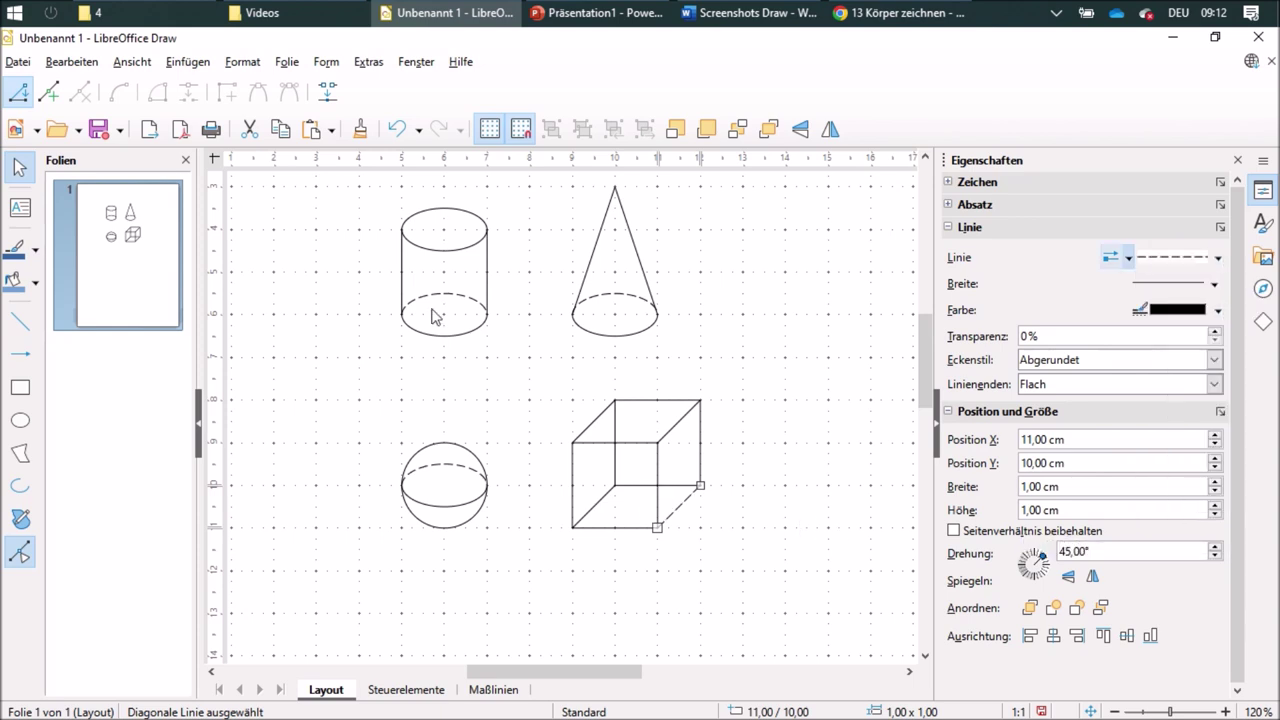
pyautogui.click(359, 133)
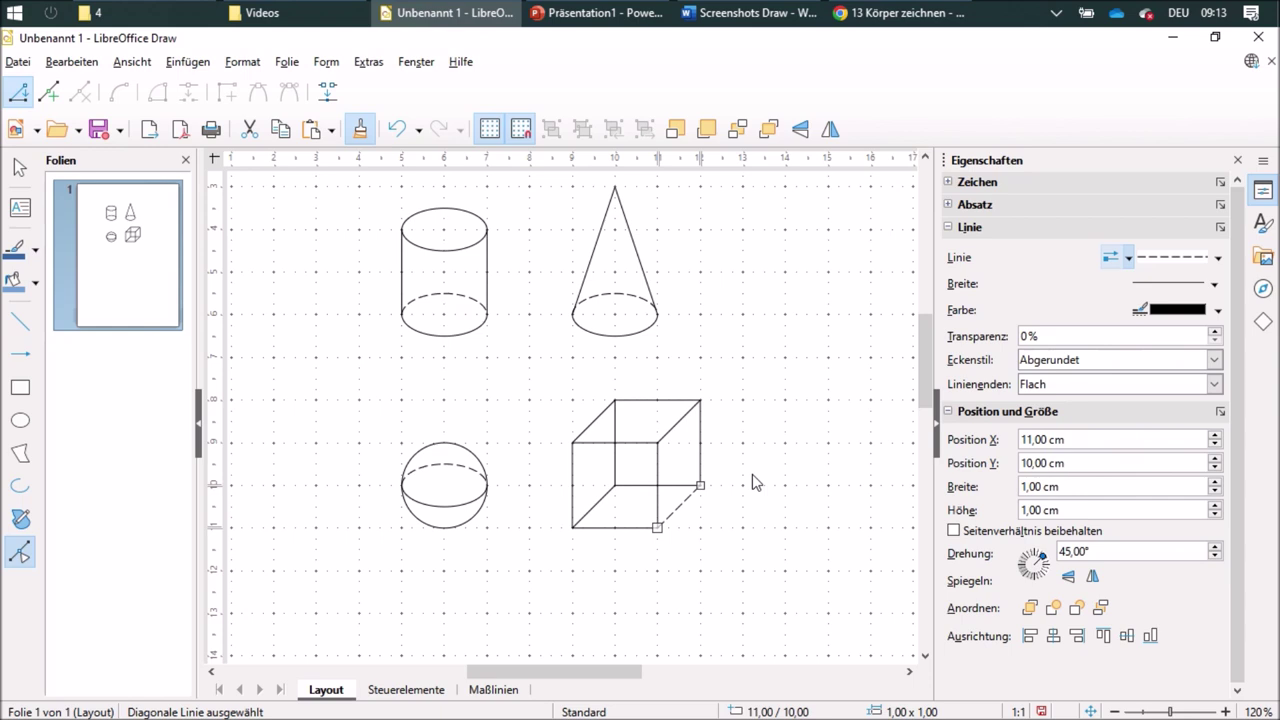
pyautogui.click(1217, 258)
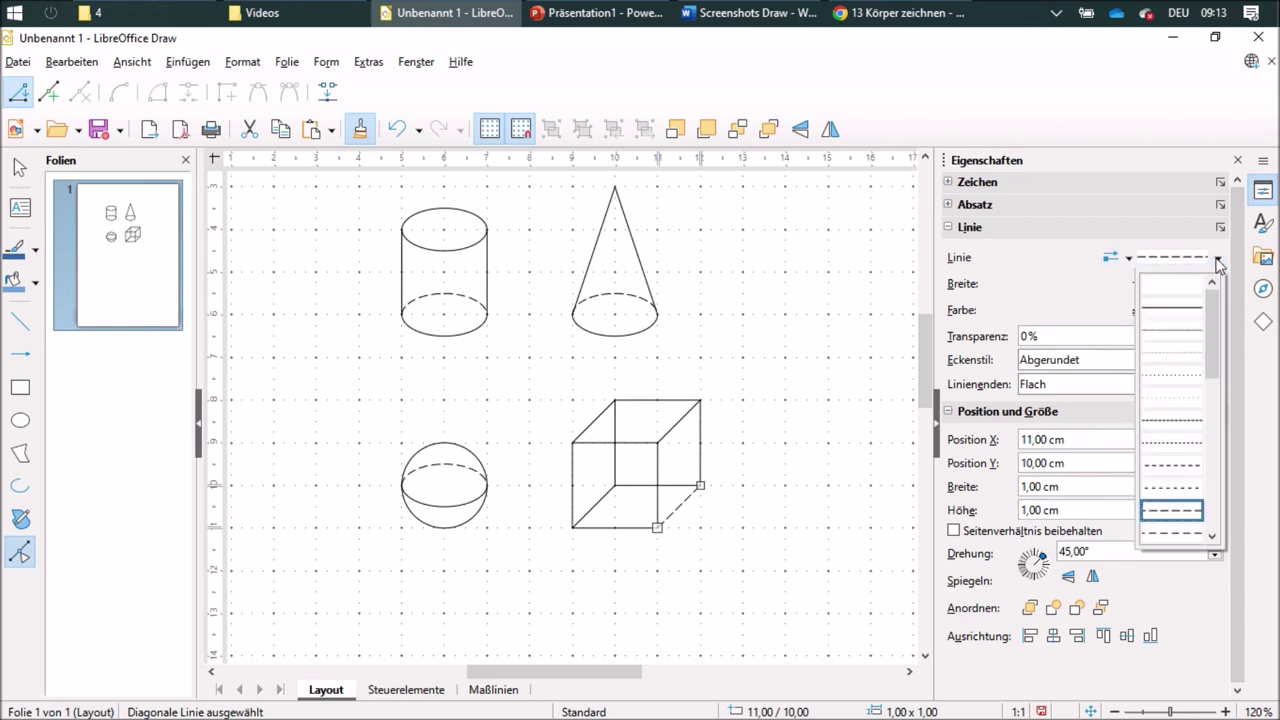
pyautogui.click(1172, 310)
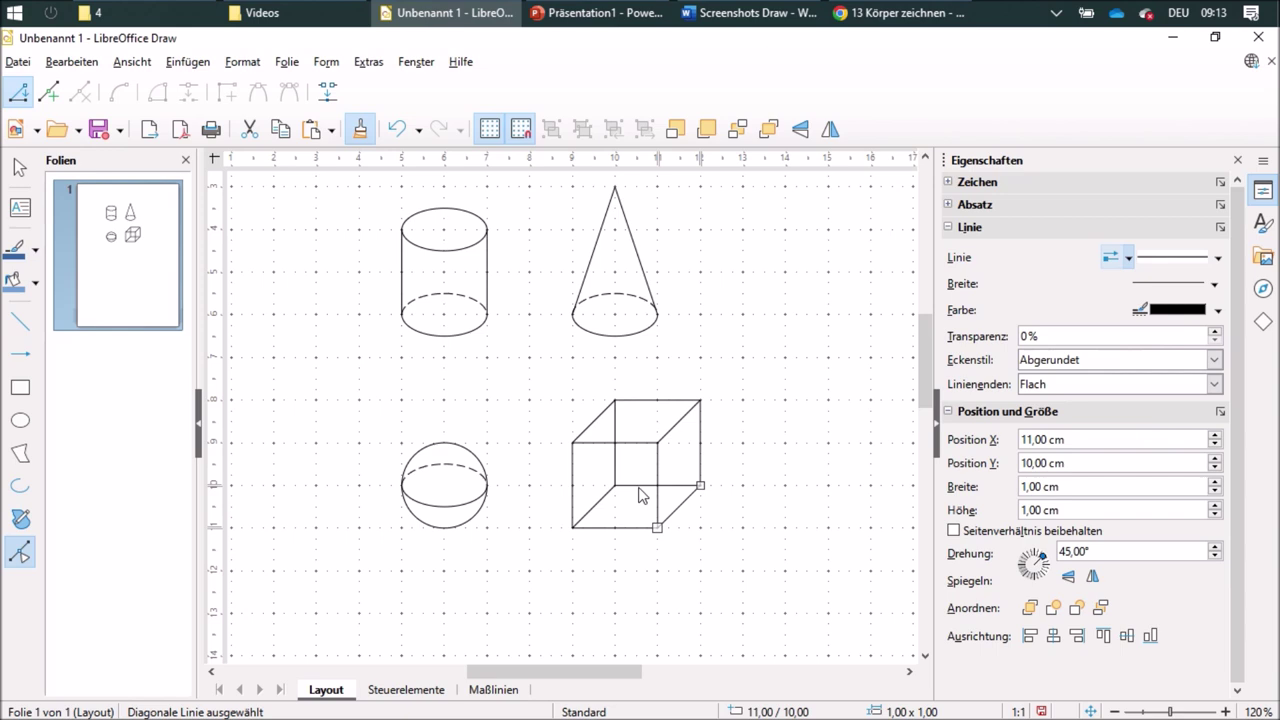
pyautogui.click(19, 168)
# Set the cube's rear bottom horizontal edge to the dashed line style Doppelter Strich
pyautogui.click(641, 485)
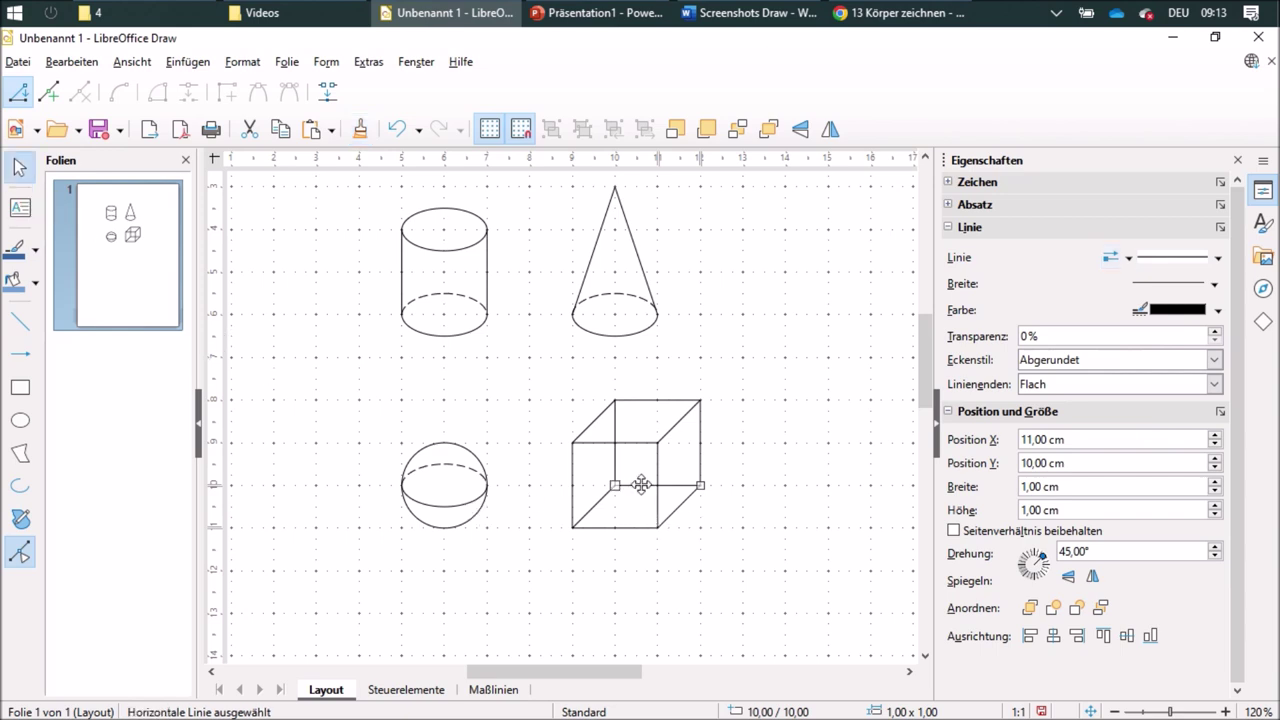
pyautogui.click(1218, 258)
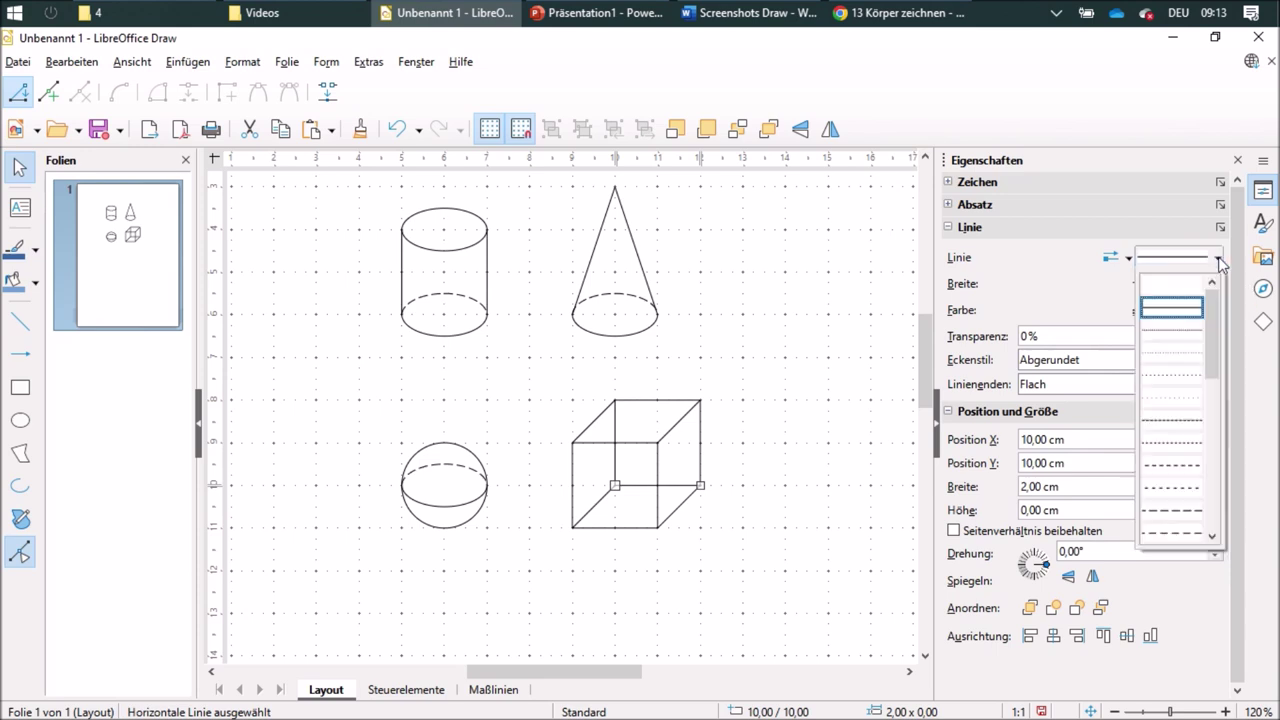
pyautogui.click(1172, 510)
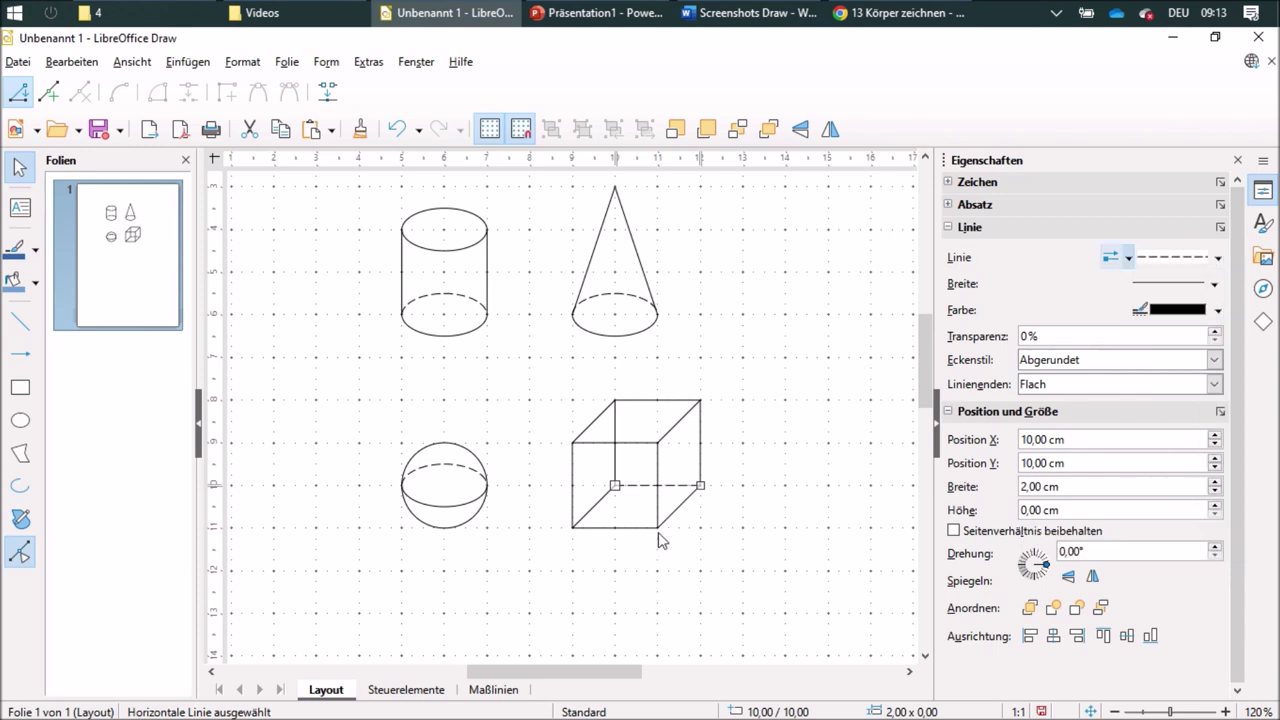
# Clone the dashed formatting onto the cube's hidden lower left diagonal edge and its hidden rear left vertical edge
pyautogui.click(600, 499)
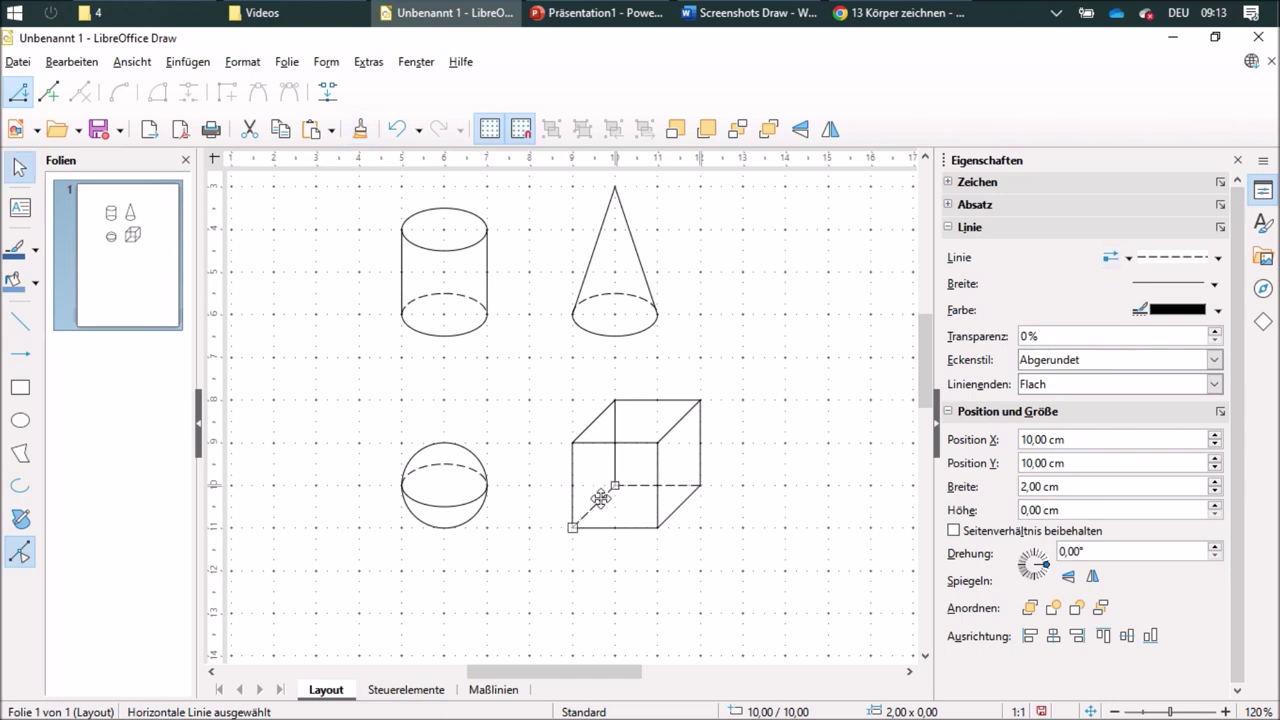
pyautogui.click(360, 128)
pyautogui.click(614, 456)
pyautogui.click(829, 479)
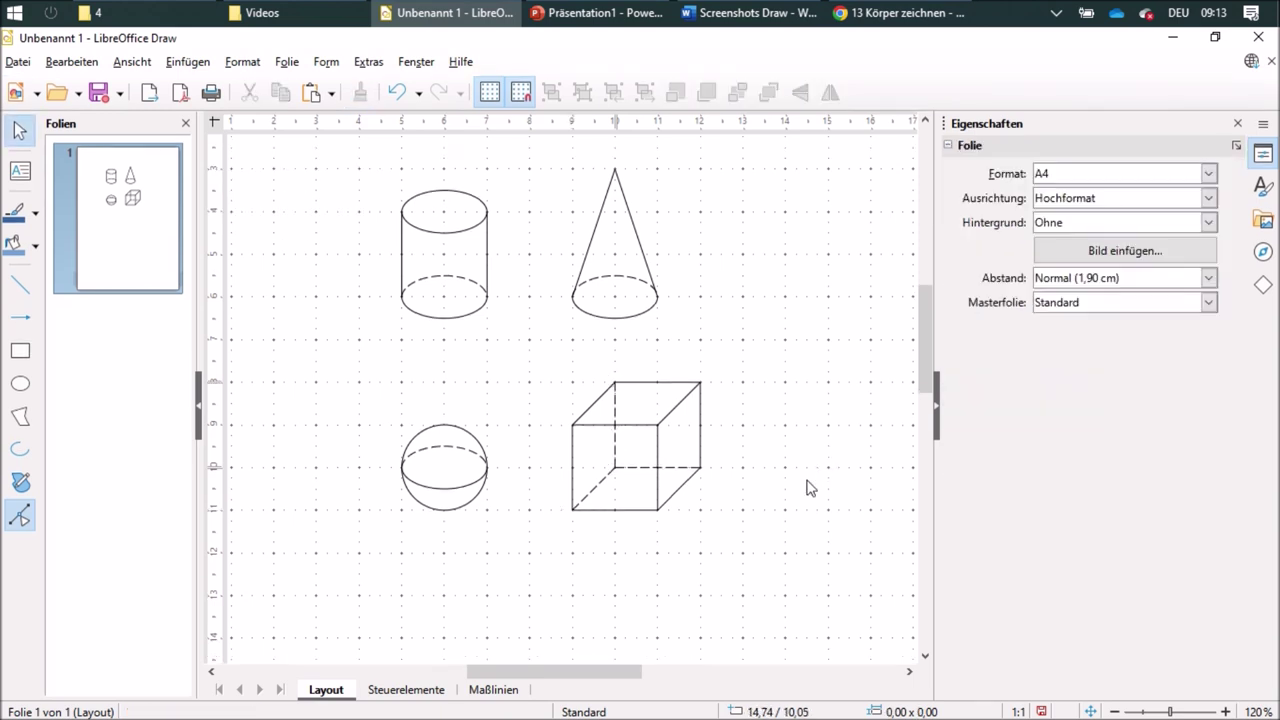
pyautogui.scroll(-3, 803, 486)
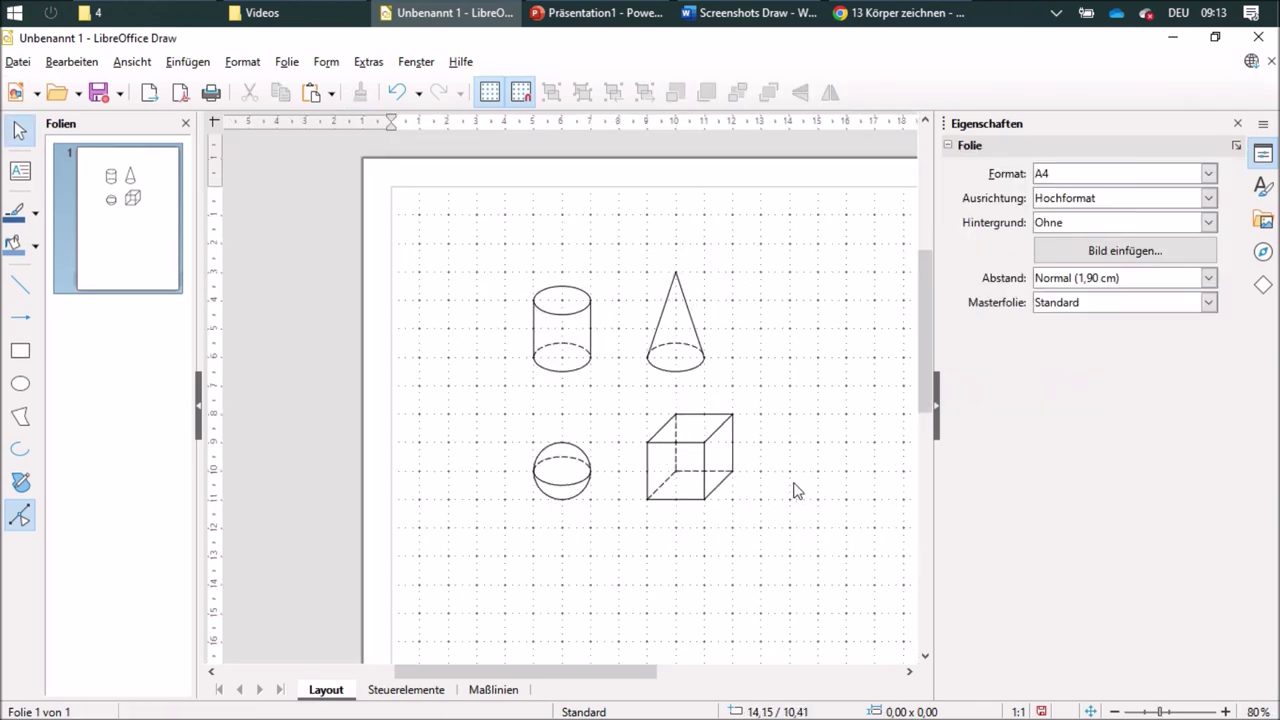